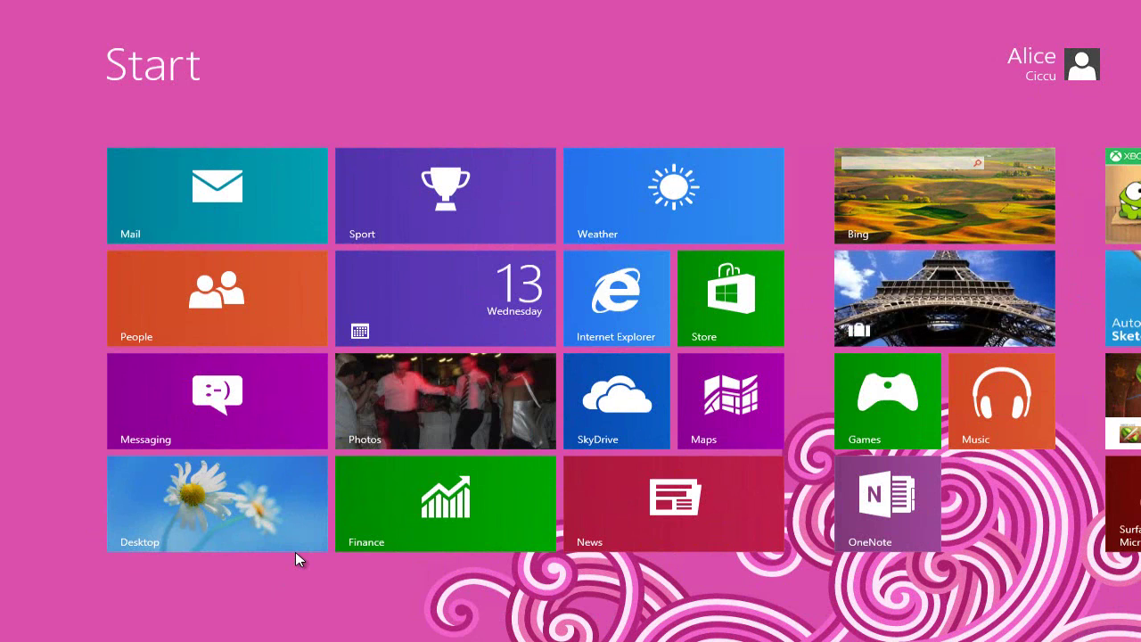
- From the desktop, open the CorpData share on server1 and check its full network path
{"action": "left_click", "coordinate": [255, 525]}
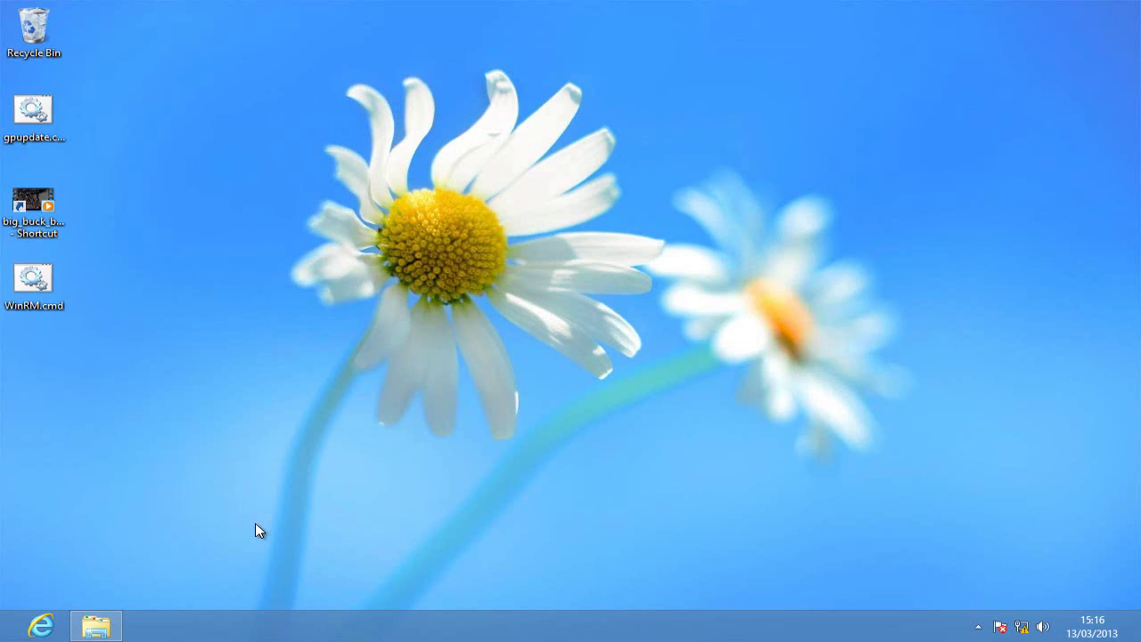
{"action": "left_click", "coordinate": [98, 625]}
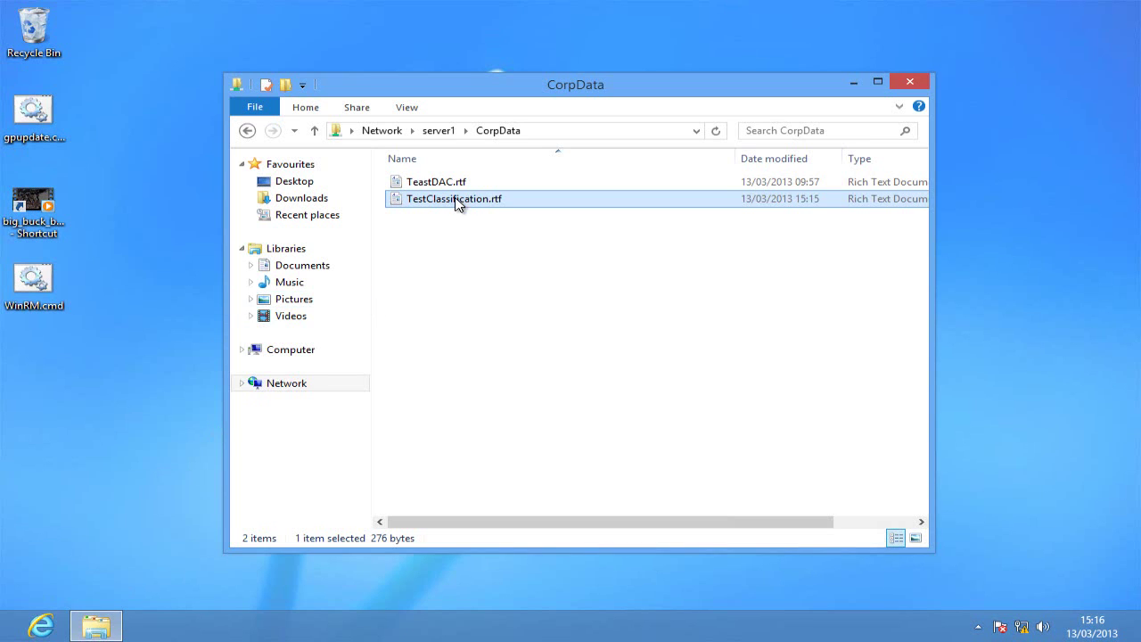
{"action": "left_click", "coordinate": [533, 131]}
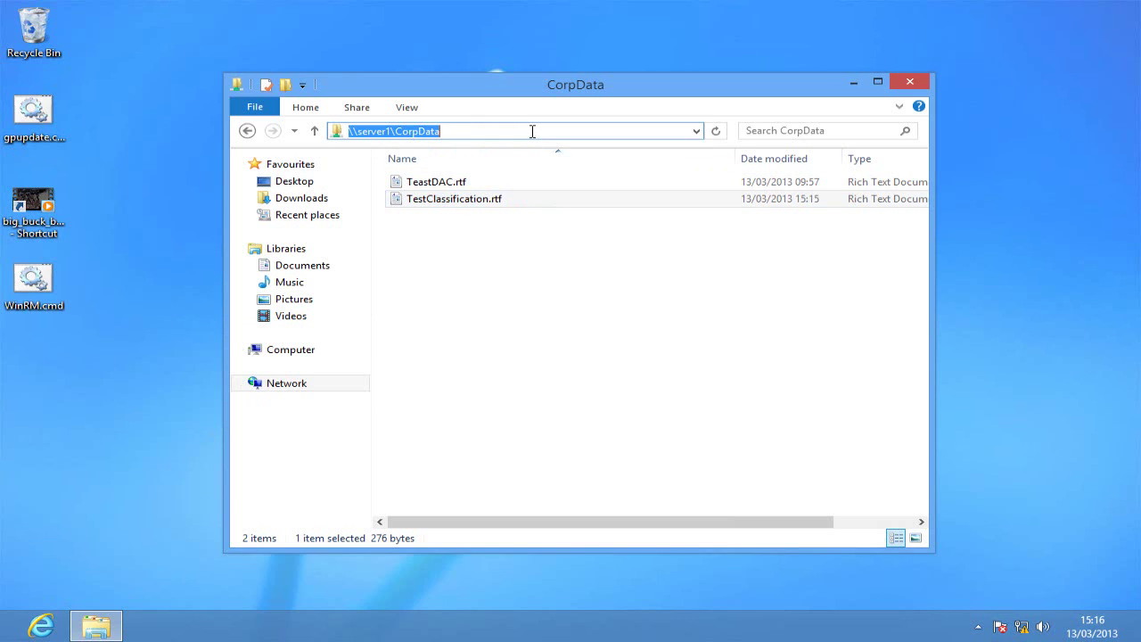
{"action": "left_click", "coordinate": [497, 226]}
- Open TestClassification.rtf in WordPad to read its Top Secret text, then minimize WordPad
{"action": "left_click", "coordinate": [489, 207]}
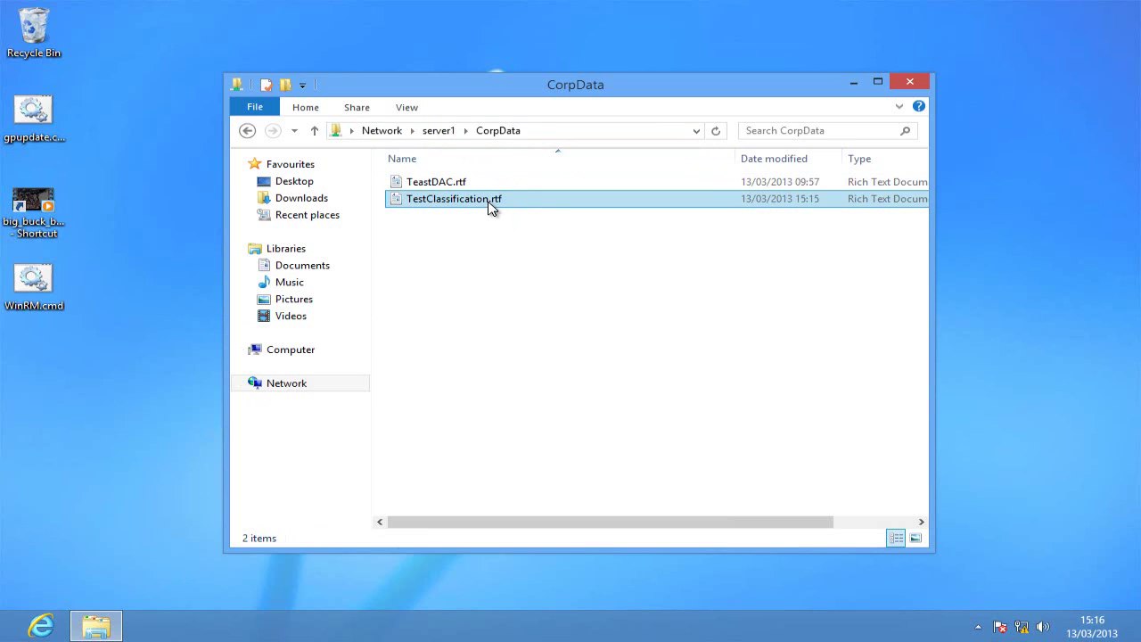
{"action": "double_click", "coordinate": [489, 207]}
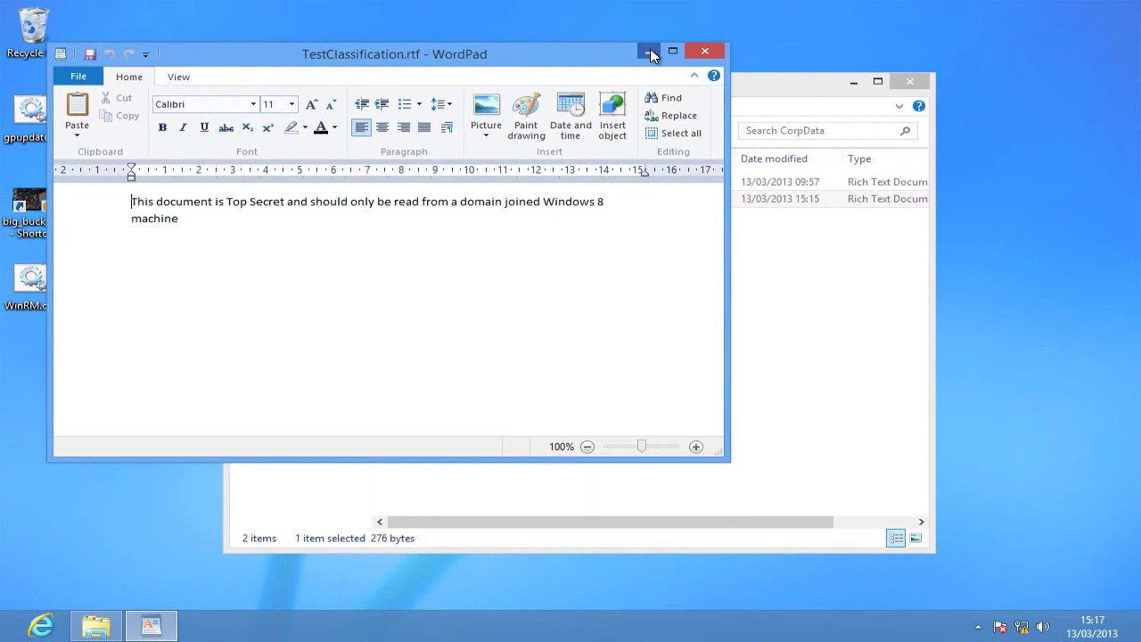
{"action": "left_click", "coordinate": [651, 52]}
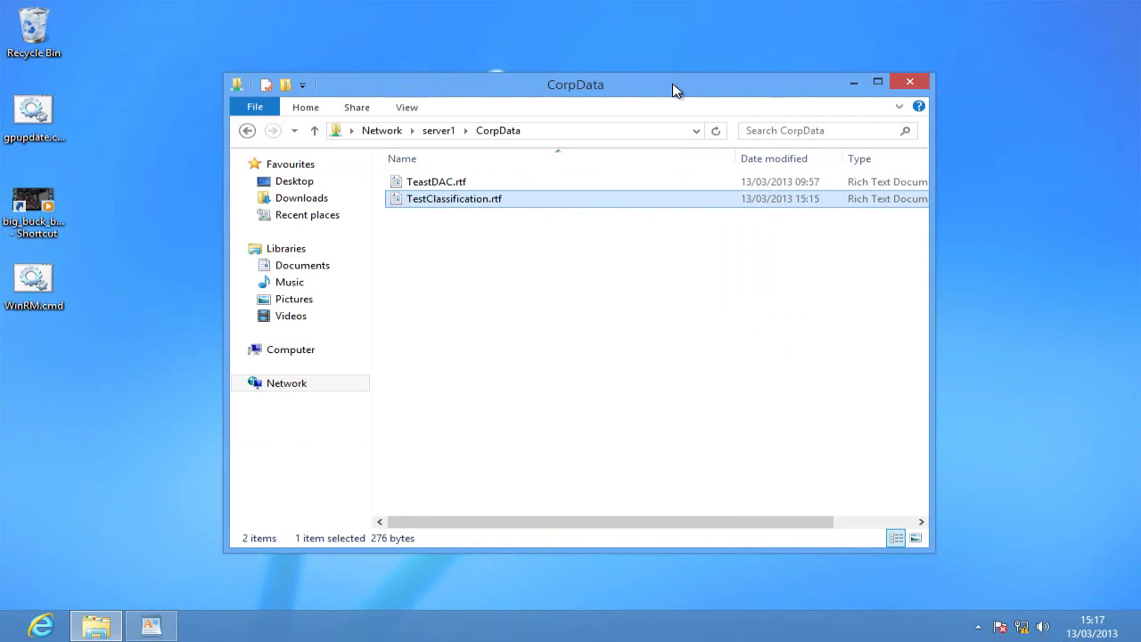
- On the XP client, open TestClassification from CorpData in WordPad, then return to server1
{"action": "left_click", "coordinate": [748, 15]}
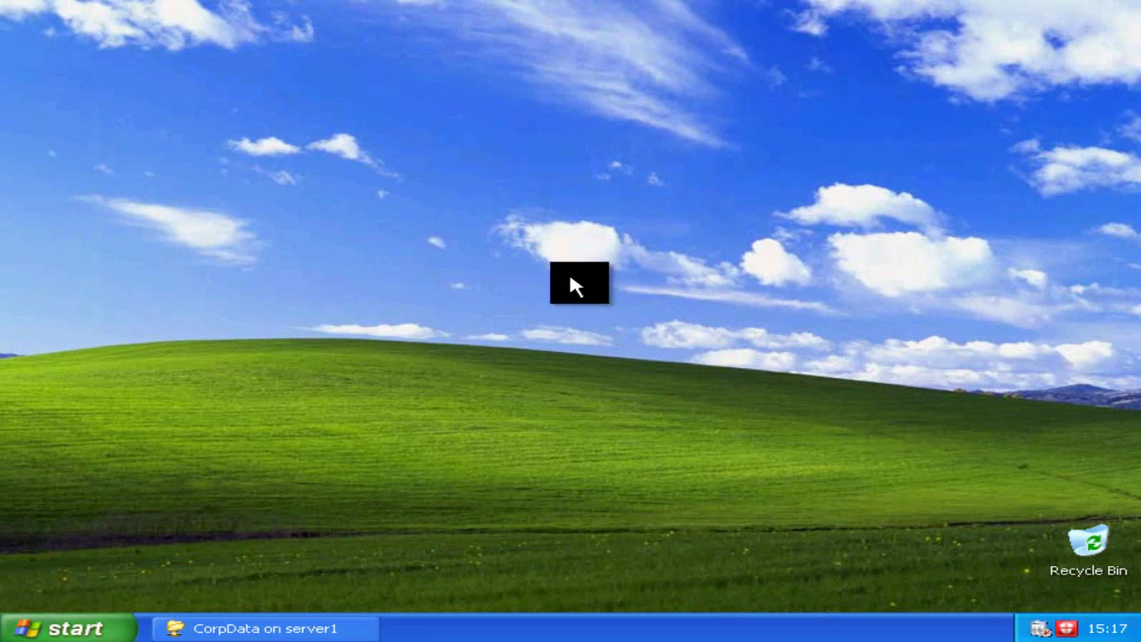
{"action": "left_click", "coordinate": [266, 629]}
{"action": "double_click", "coordinate": [403, 146]}
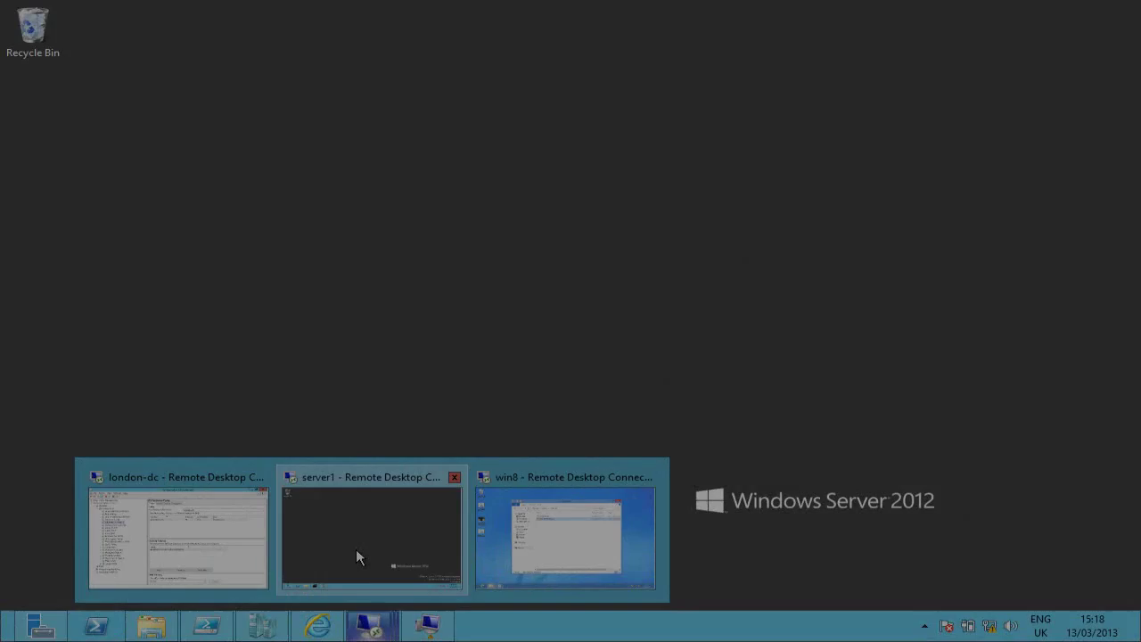
{"action": "left_click", "coordinate": [356, 548]}
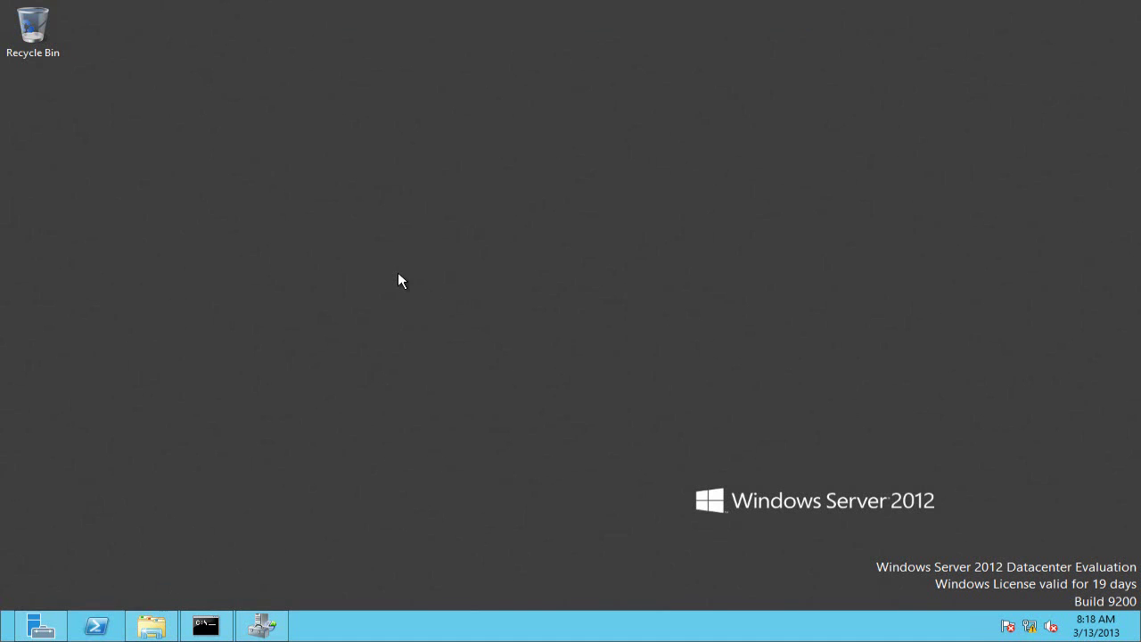
- Review TestClassification's Computer-OS, Country and Department values in its Classification properties
{"action": "left_click", "coordinate": [151, 626]}
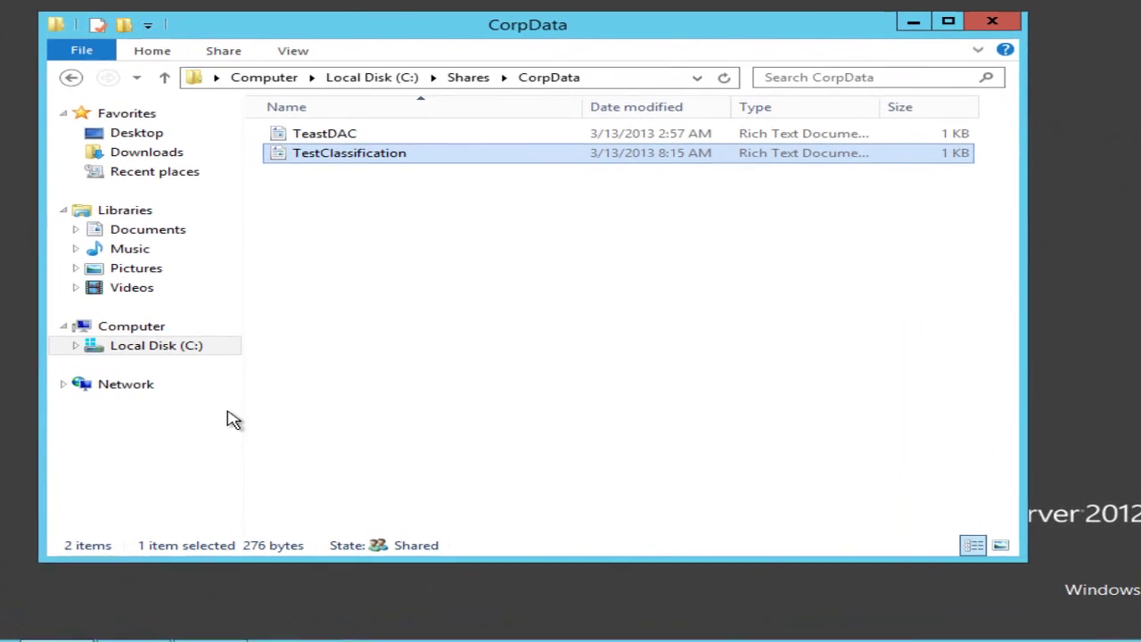
{"action": "right_click", "coordinate": [372, 153]}
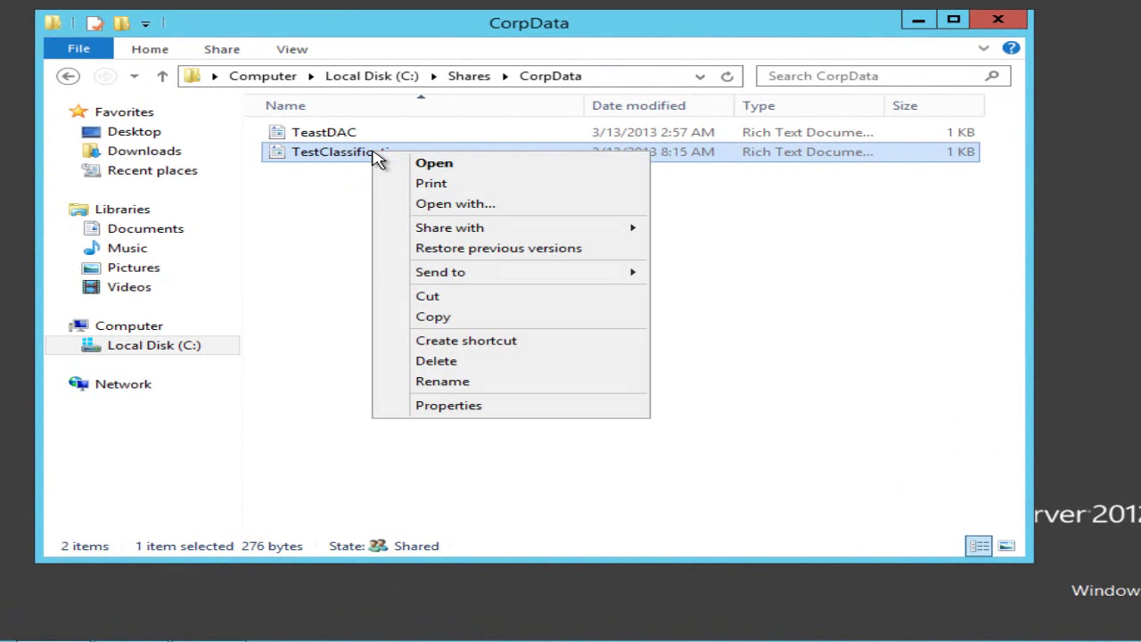
{"action": "left_click", "coordinate": [437, 404]}
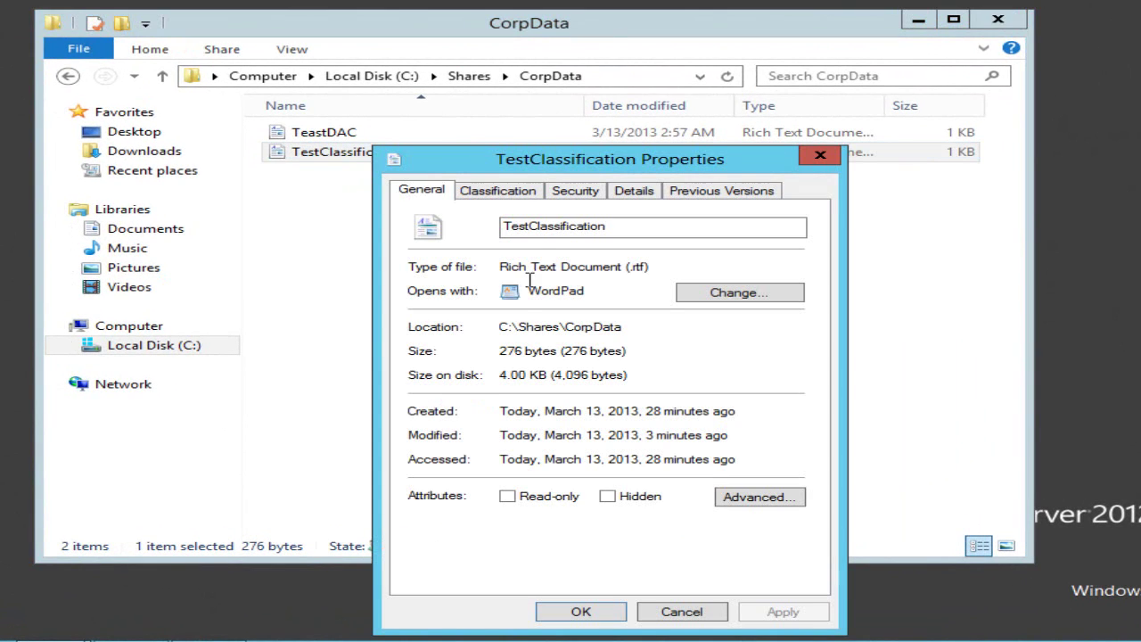
{"action": "left_click", "coordinate": [514, 193]}
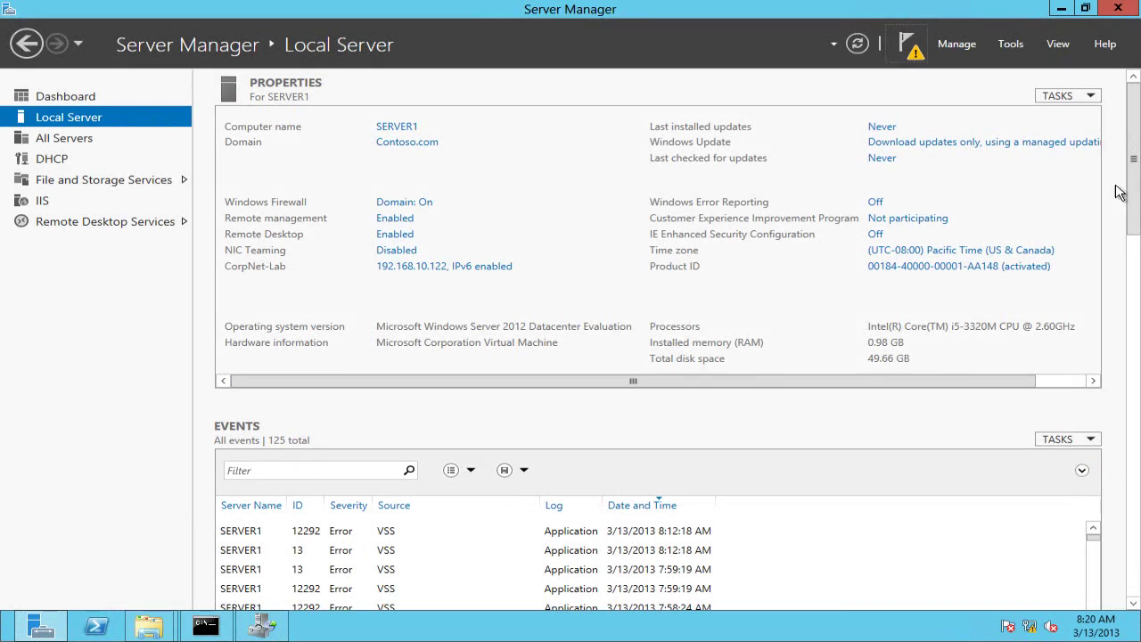
- Scroll Local Server down to Roles and Features to confirm File Server Resource Manager is installed
{"action": "left_click_drag", "start_coordinate": [1129, 192], "coordinate": [1139, 539]}
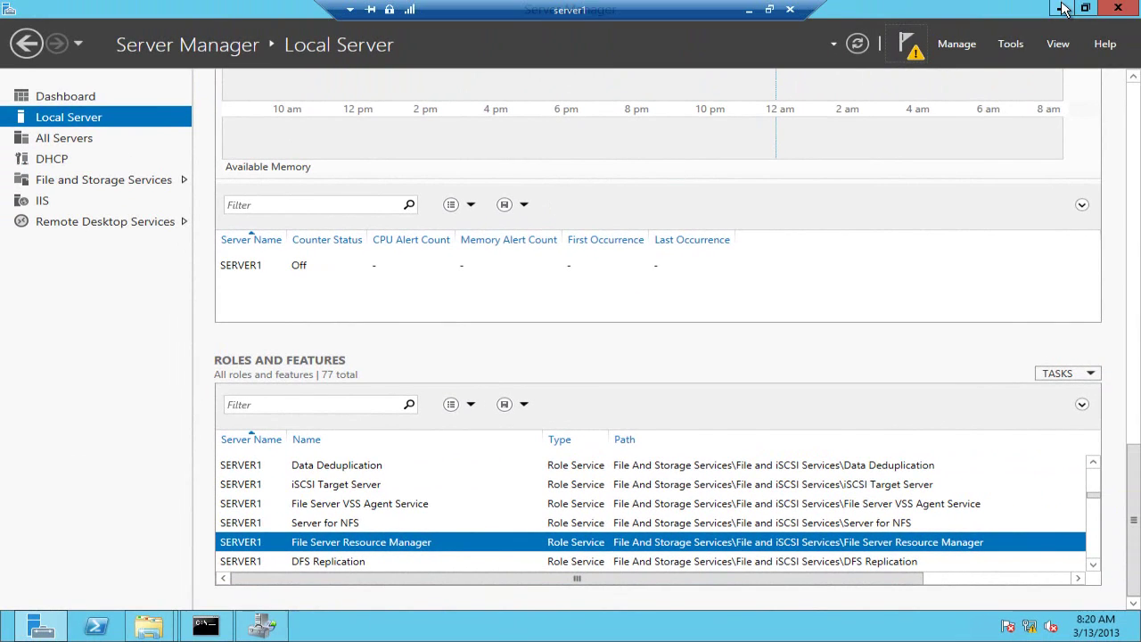
- Start a new classification rule named 'Top Secret' from the Classification Rules list
{"action": "left_click", "coordinate": [267, 628]}
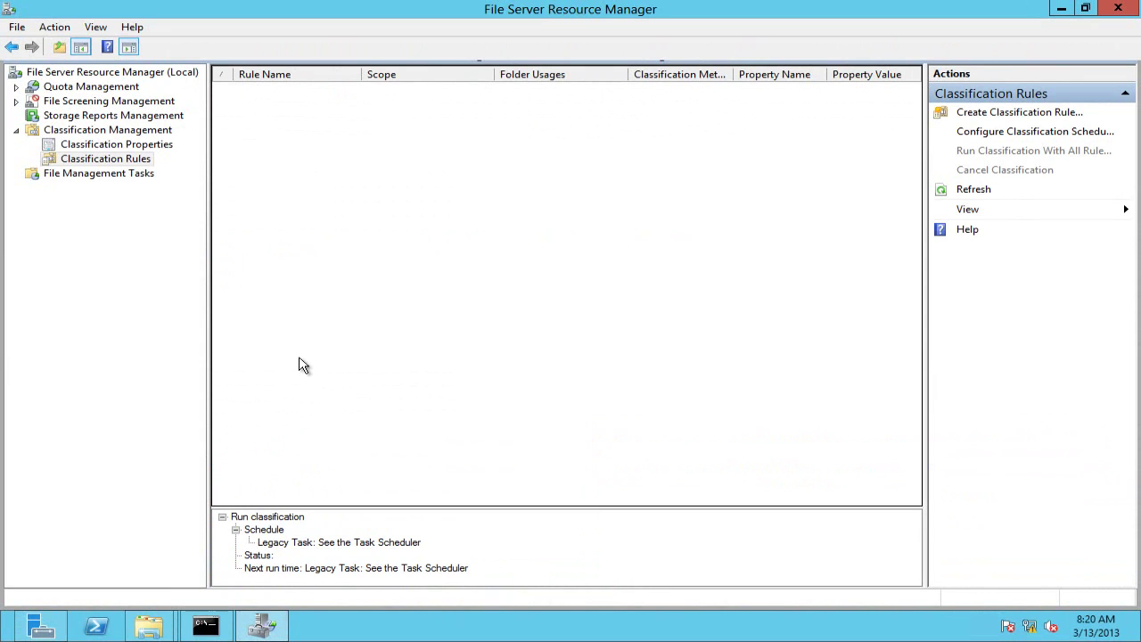
{"action": "left_click", "coordinate": [140, 131]}
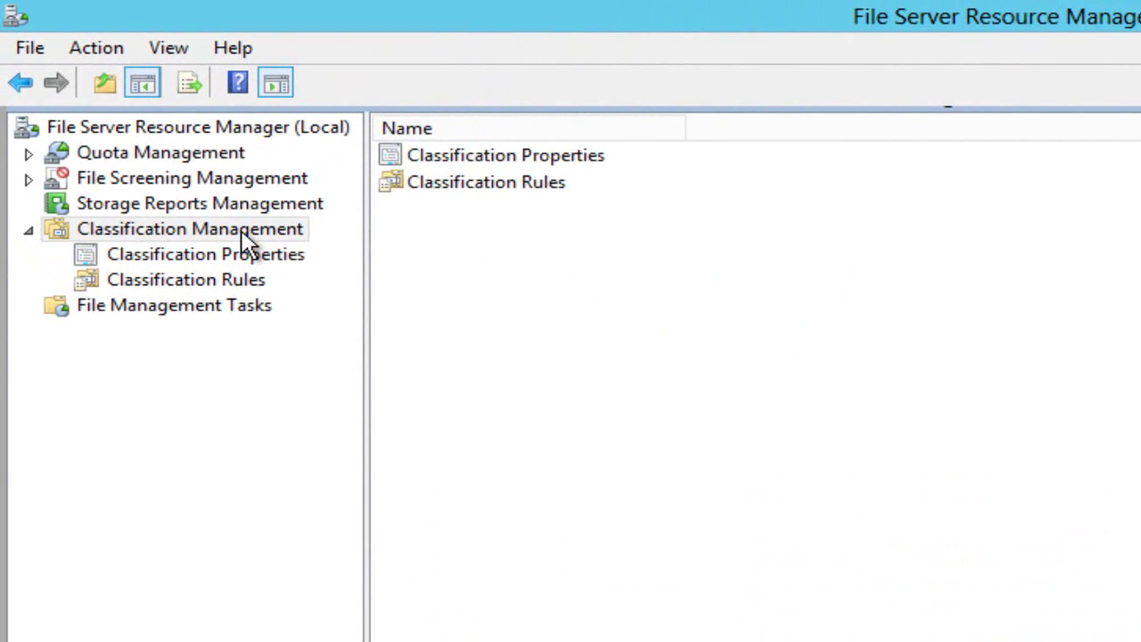
{"action": "left_click", "coordinate": [247, 280]}
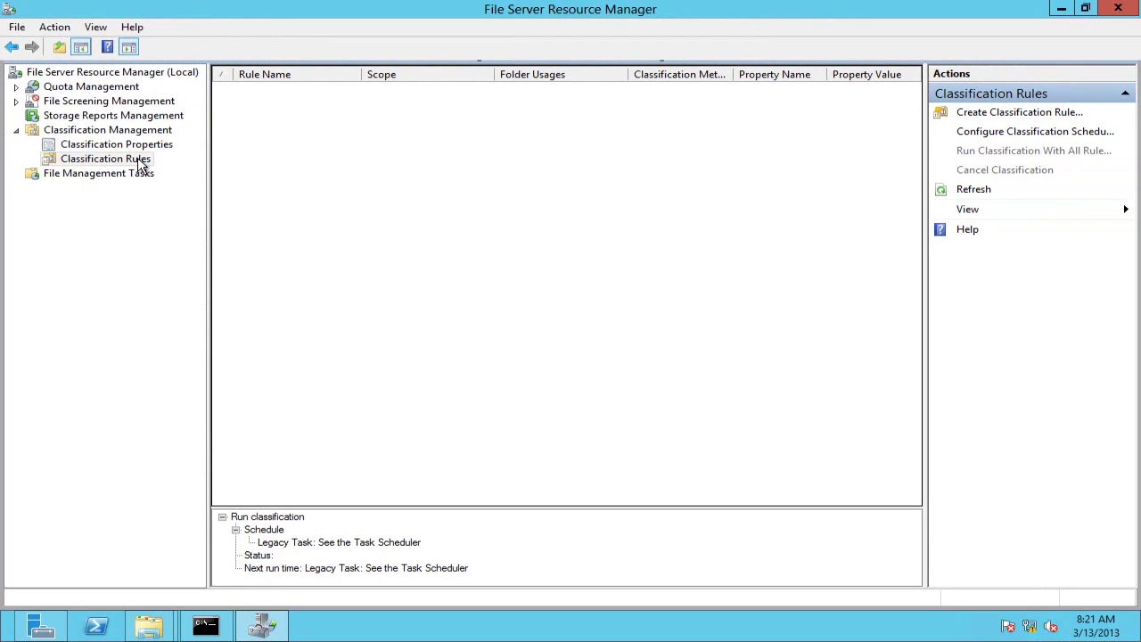
{"action": "left_click", "coordinate": [995, 113]}
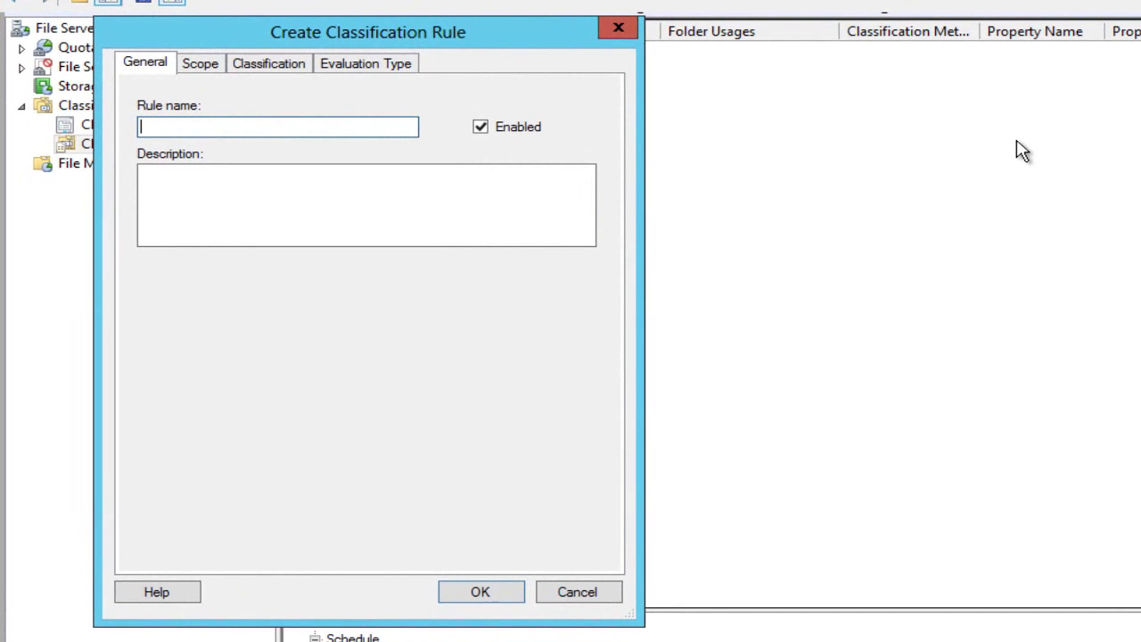
{"action": "type", "text": "Top Secret"}
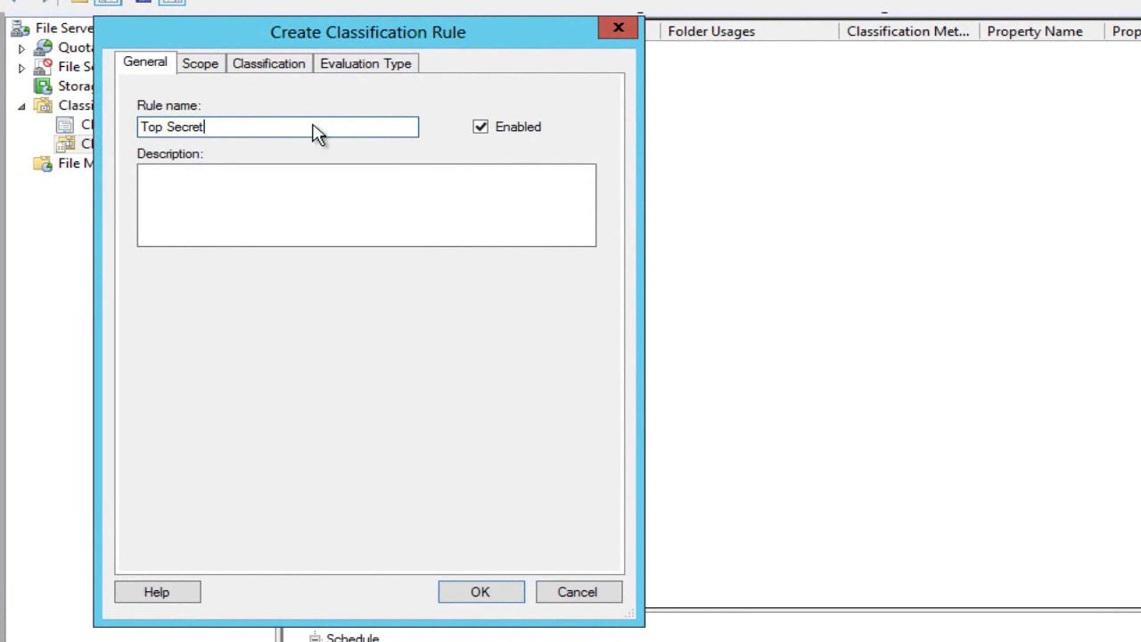
- Include Application, Backup and Archival, Group and User Files in the rule's scope
{"action": "left_click", "coordinate": [212, 64]}
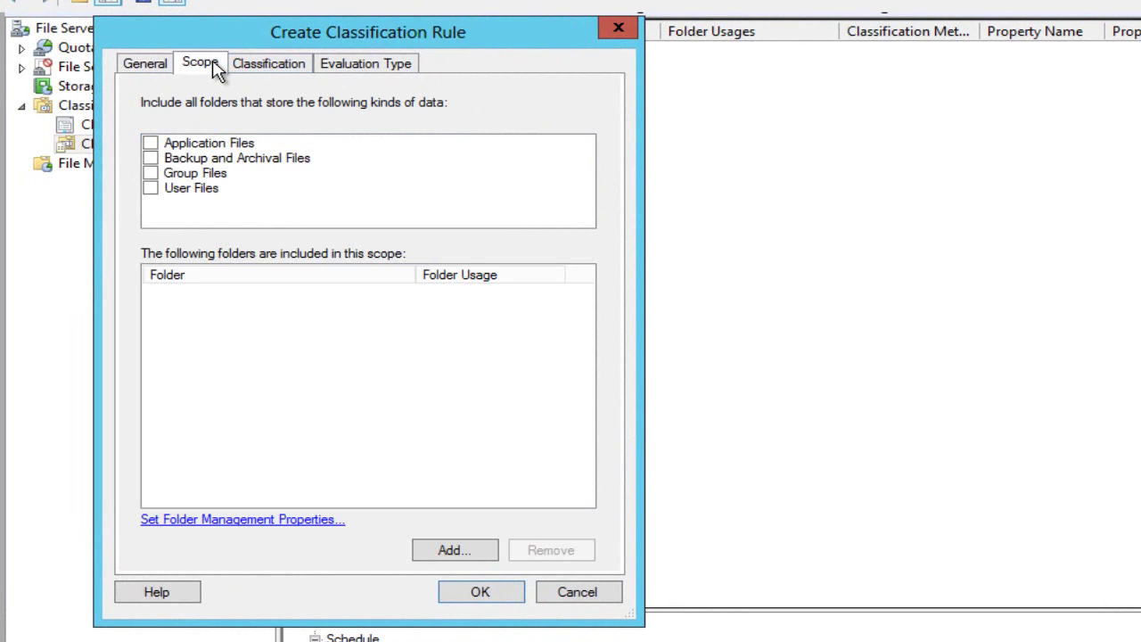
{"action": "left_click", "coordinate": [150, 143]}
{"action": "left_click", "coordinate": [150, 157]}
{"action": "left_click", "coordinate": [150, 173]}
{"action": "left_click", "coordinate": [151, 188]}
- Add the folder C:\Shares\CorpData to the rule's scope
{"action": "left_click", "coordinate": [445, 551]}
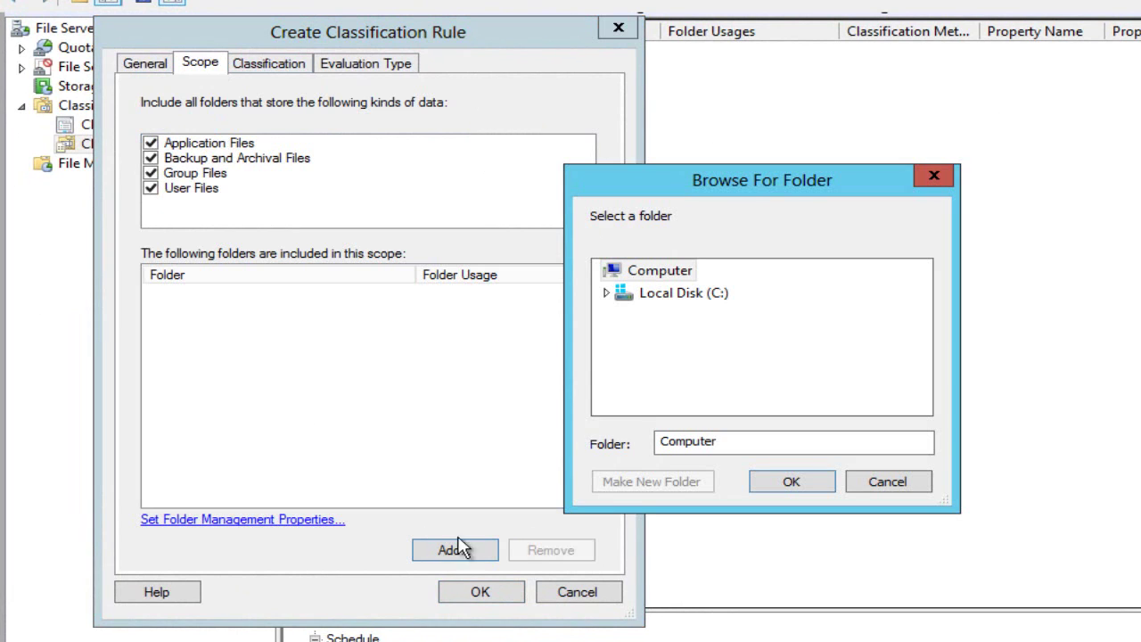
{"action": "left_click", "coordinate": [606, 293]}
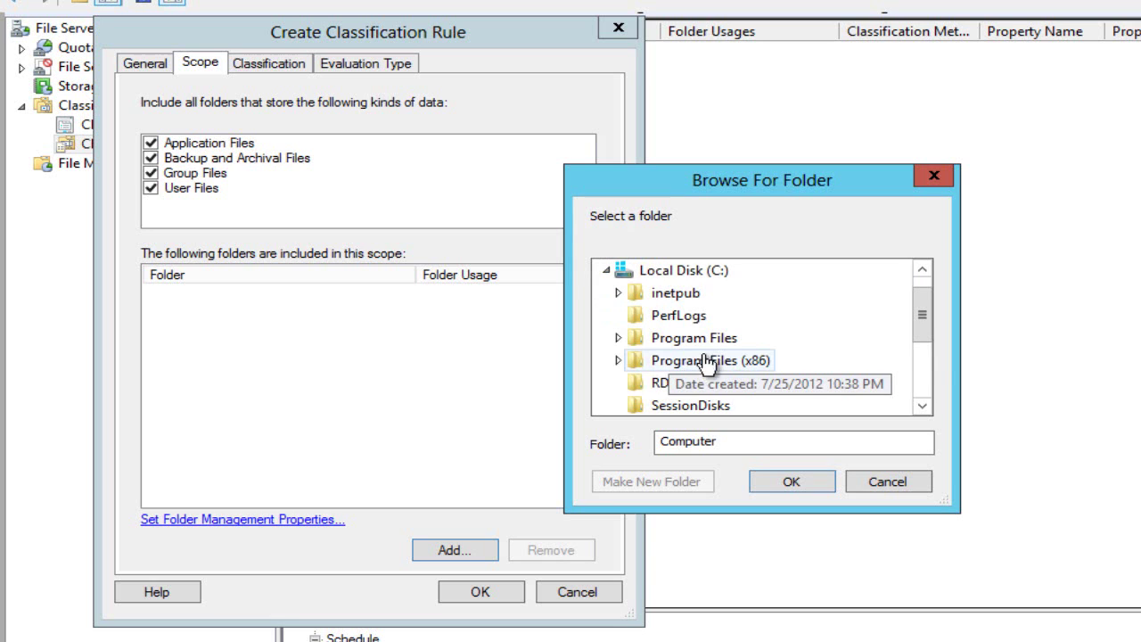
{"action": "scroll", "coordinate": [923, 319], "scroll_direction": "down", "scroll_amount": 1}
{"action": "left_click", "coordinate": [618, 359]}
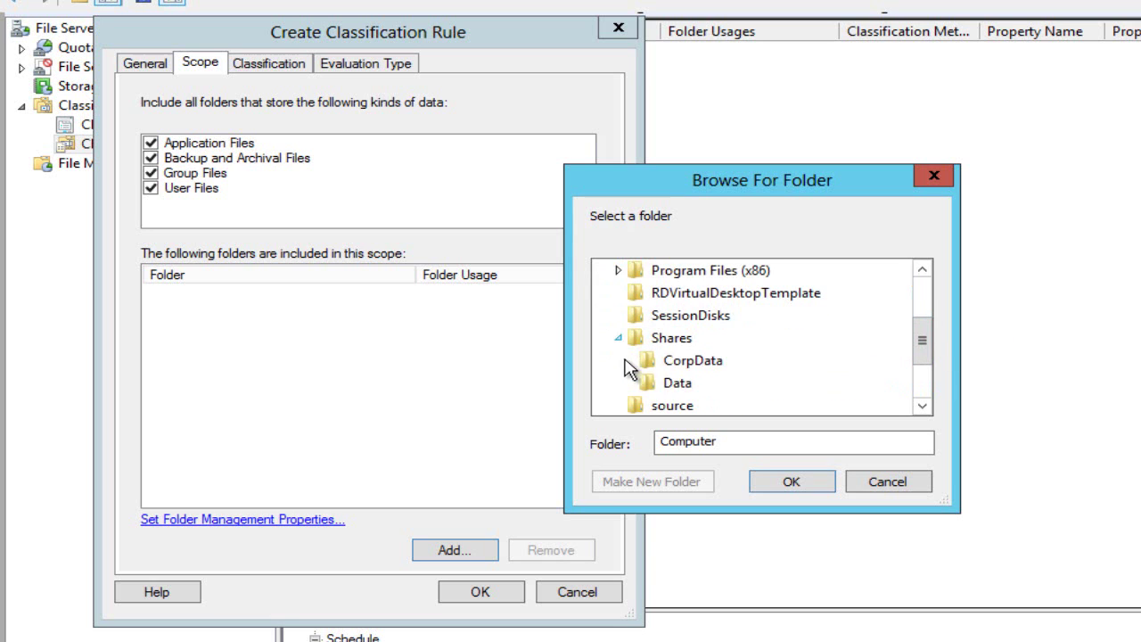
{"action": "left_click", "coordinate": [669, 361]}
{"action": "left_click", "coordinate": [777, 482]}
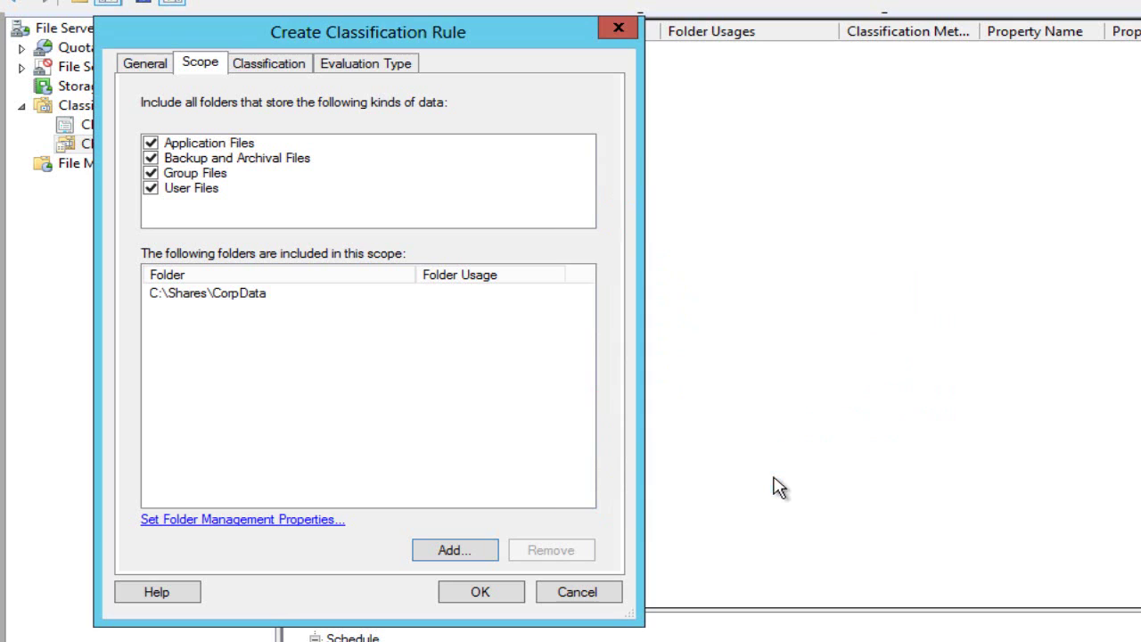
- Set the rule's method to Content Classifier, assigning the Computer-OS property
{"action": "left_click", "coordinate": [282, 68]}
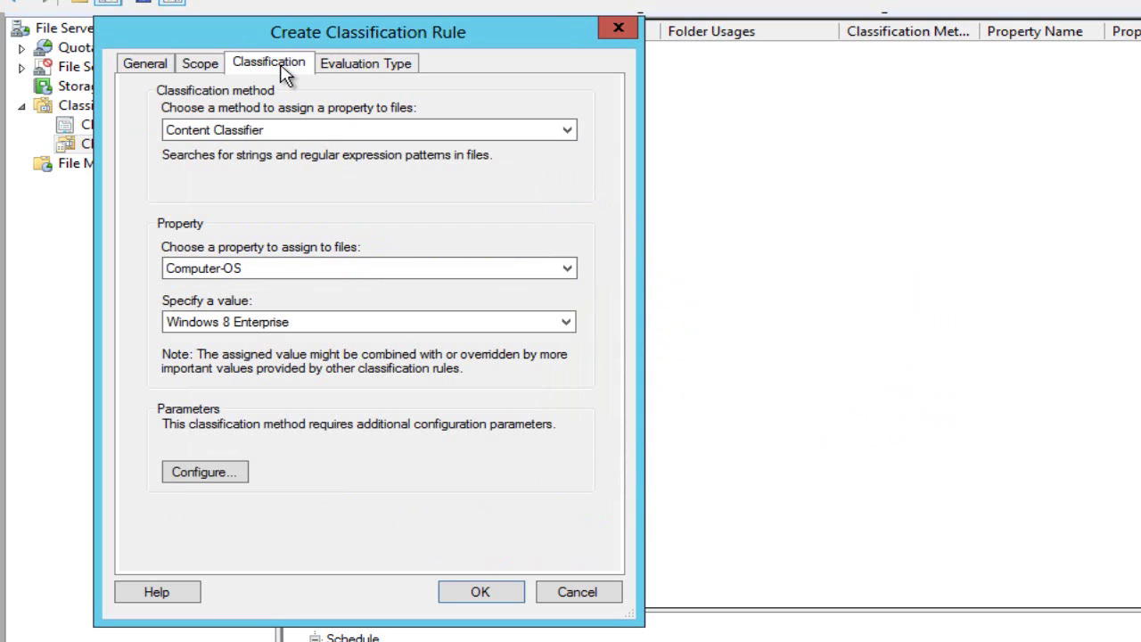
{"action": "left_click", "coordinate": [323, 134]}
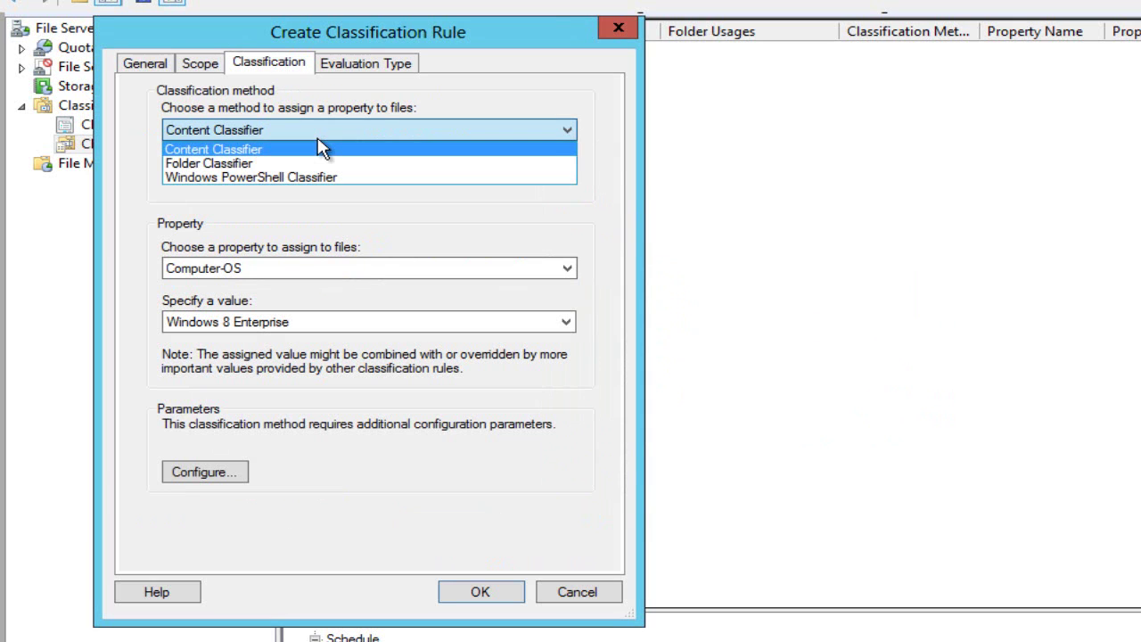
{"action": "left_click", "coordinate": [323, 149]}
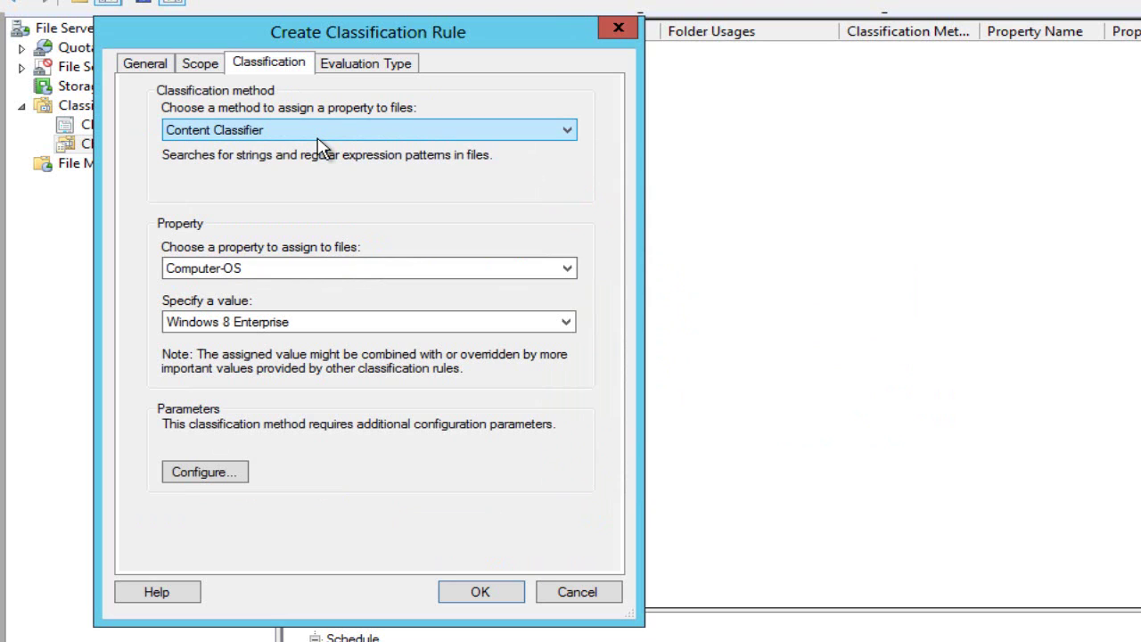
{"action": "left_click", "coordinate": [326, 273]}
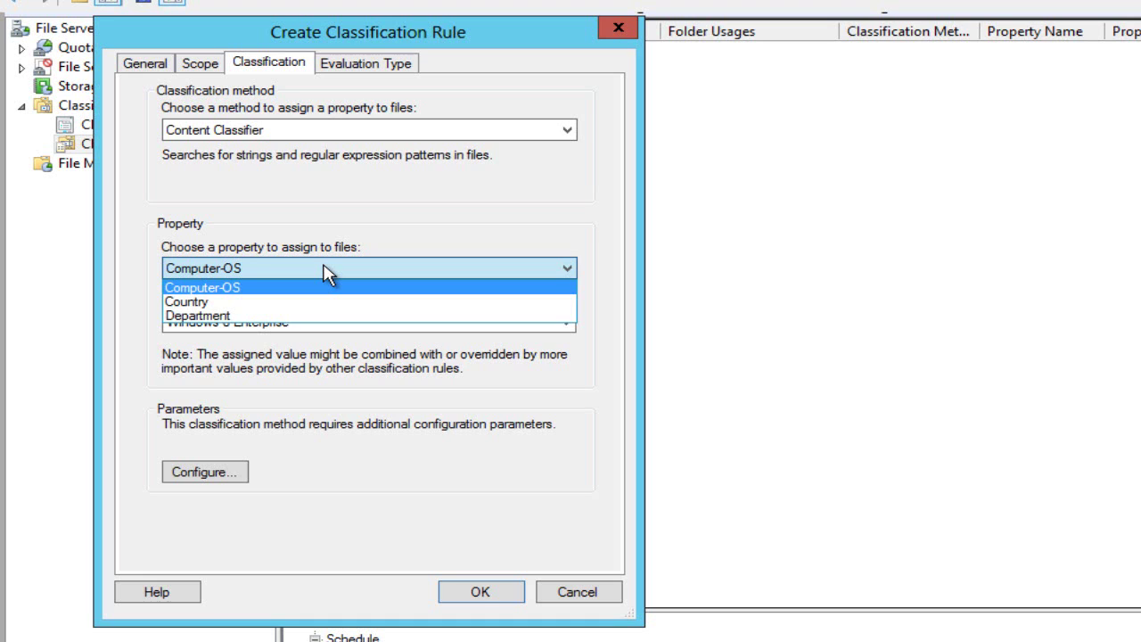
{"action": "left_click", "coordinate": [325, 273]}
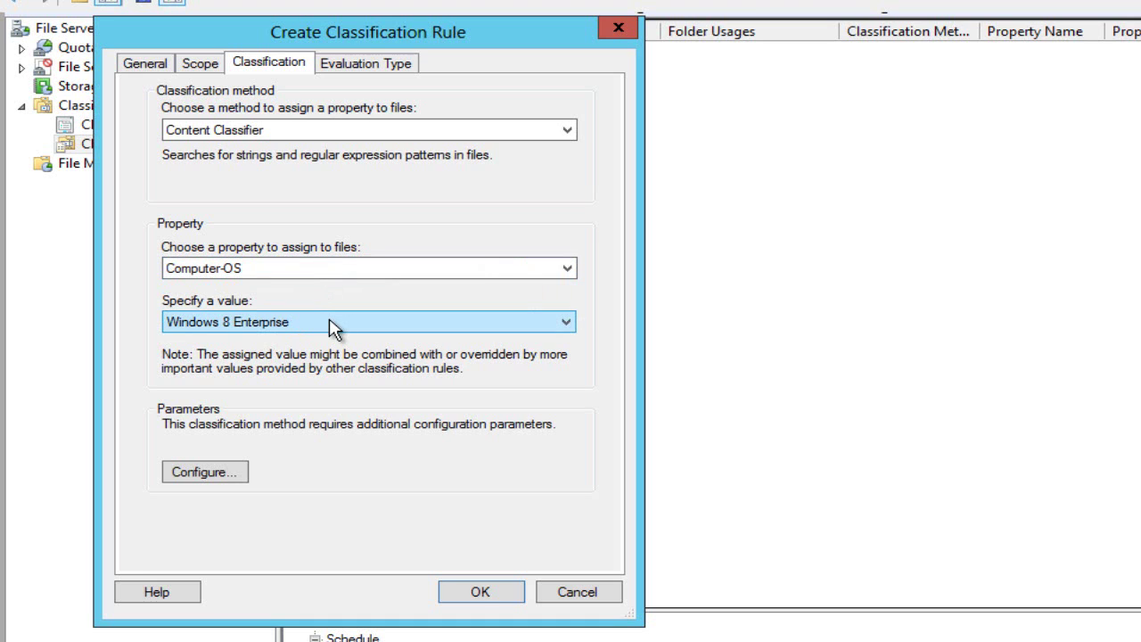
- Make the content search a String expression matching 'Top Secret'
{"action": "left_click", "coordinate": [227, 477]}
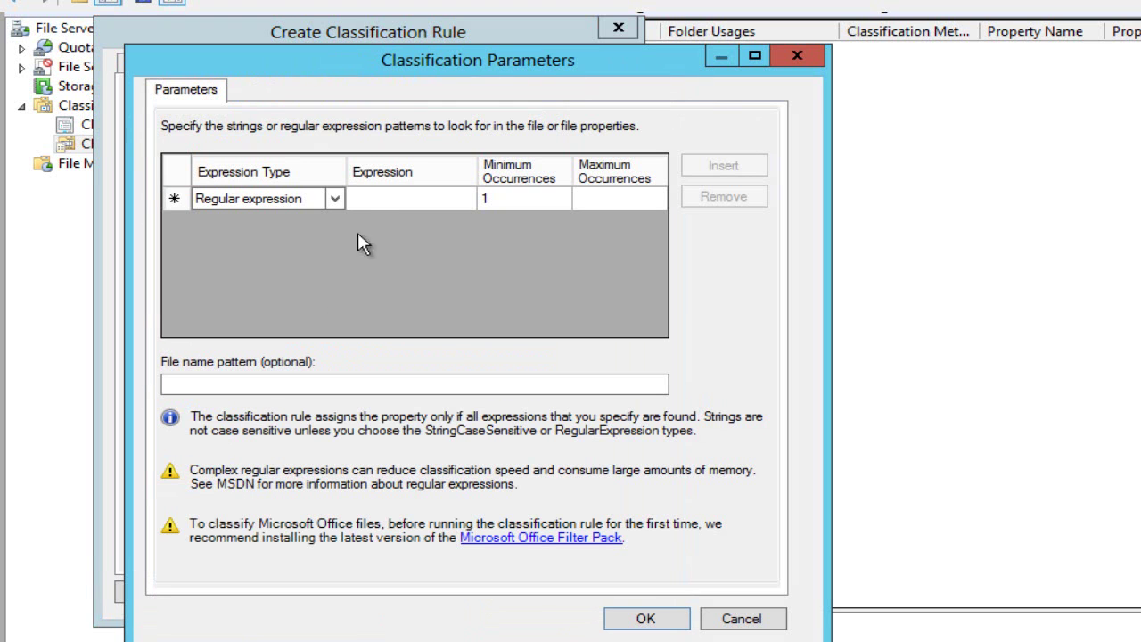
{"action": "left_click", "coordinate": [335, 200]}
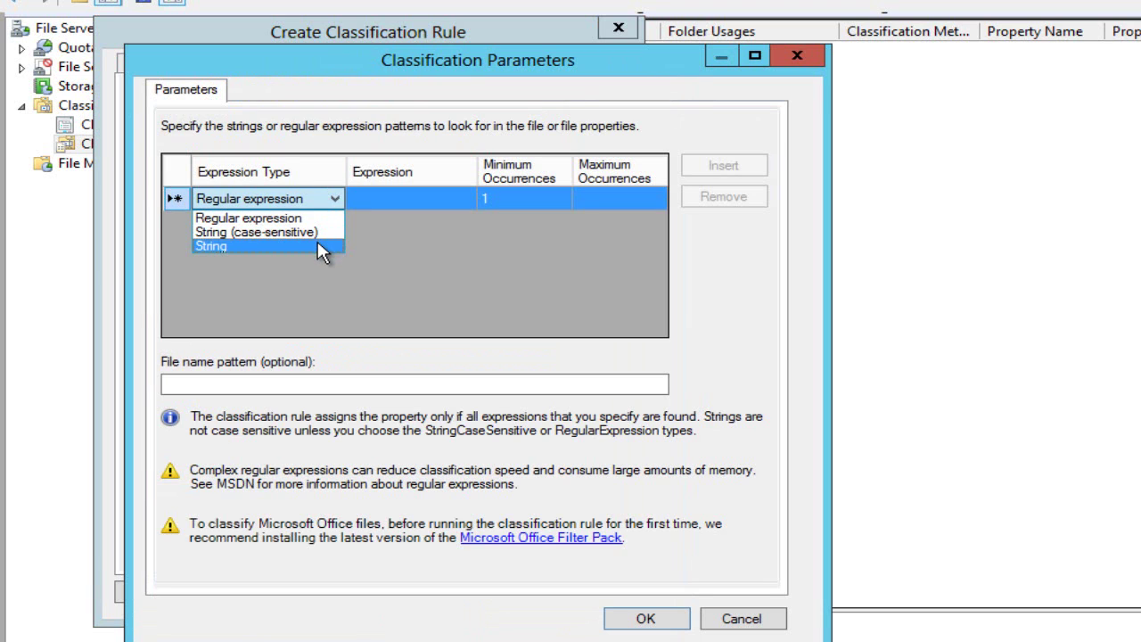
{"action": "left_click", "coordinate": [318, 245]}
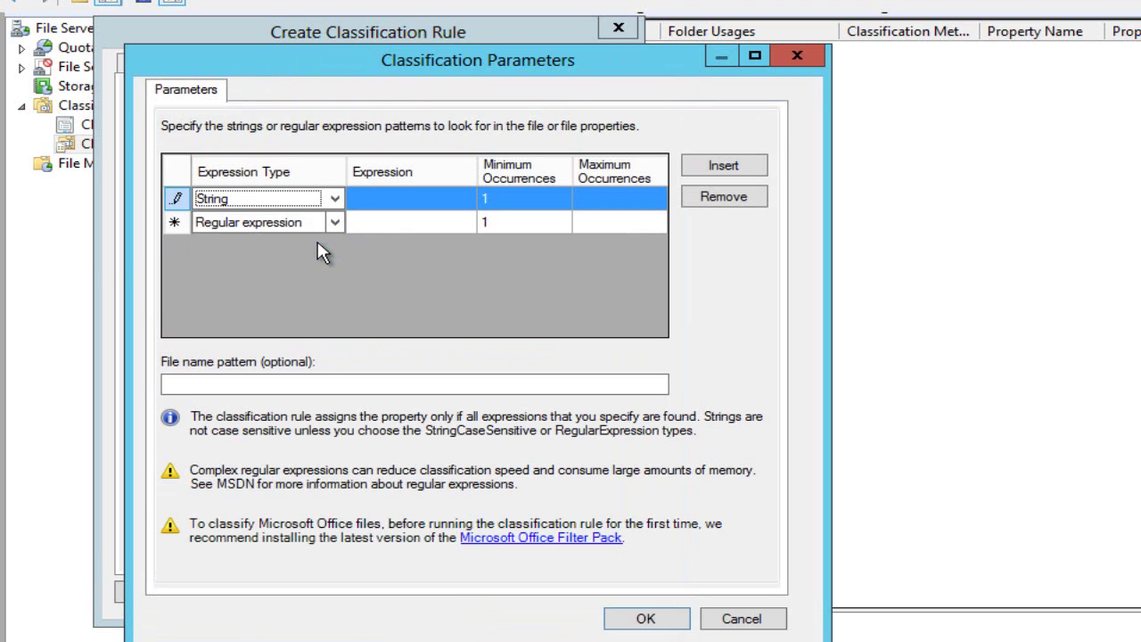
{"action": "left_click", "coordinate": [366, 207]}
{"action": "left_click", "coordinate": [381, 201]}
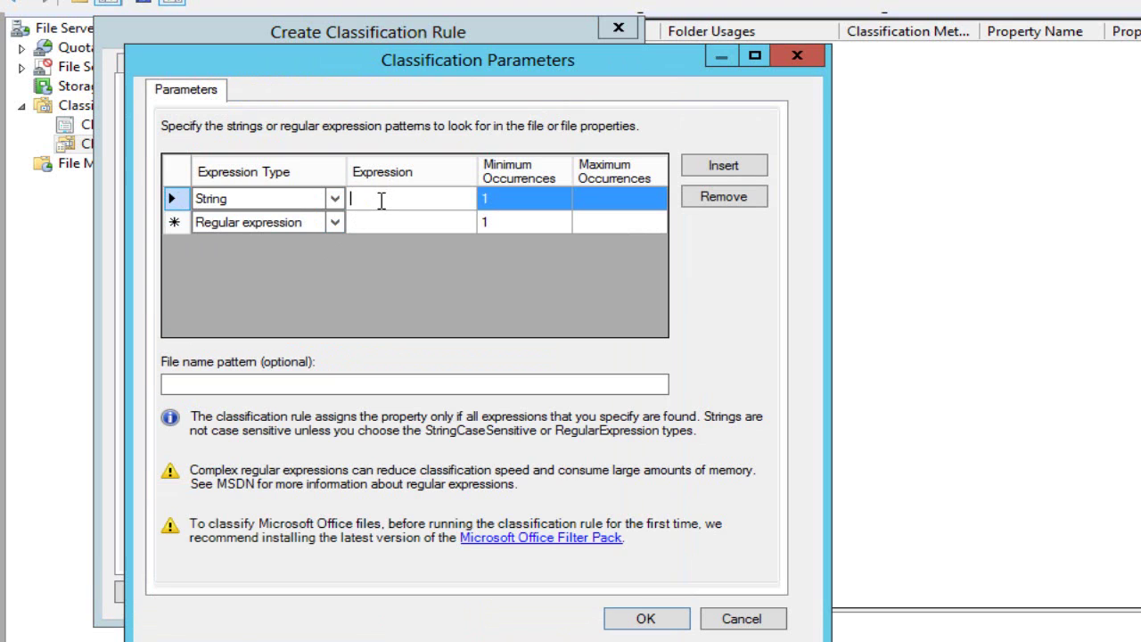
{"action": "type", "text": "Top Secret"}
- Enable re-evaluation with Overwrite existing values and save the Top Secret rule
{"action": "left_click", "coordinate": [627, 621]}
{"action": "left_click", "coordinate": [393, 70]}
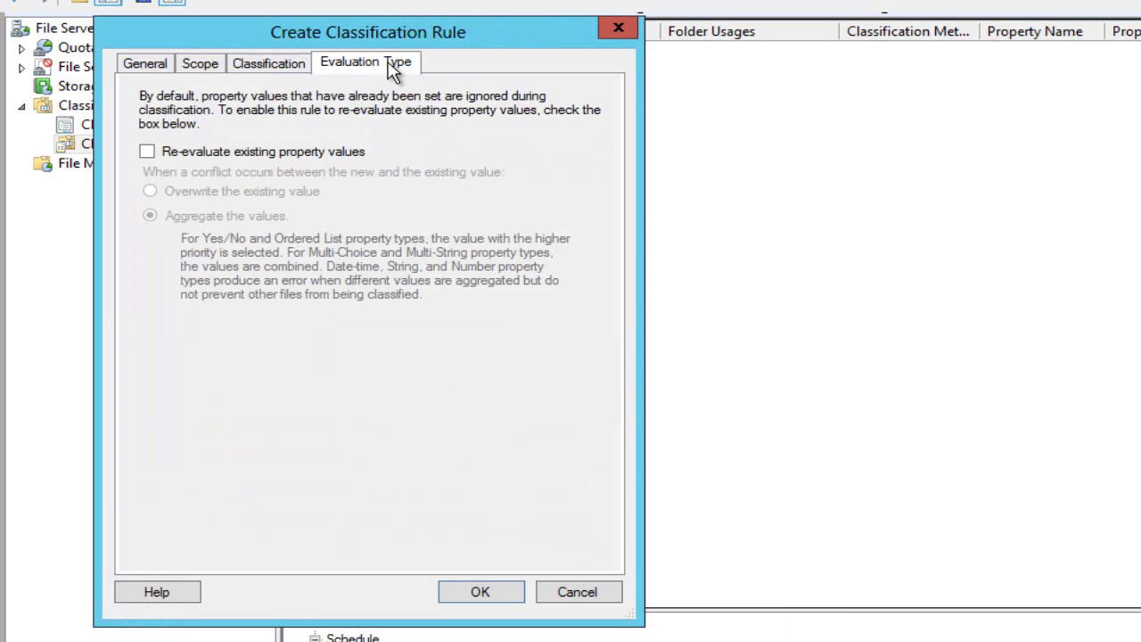
{"action": "left_click", "coordinate": [147, 153]}
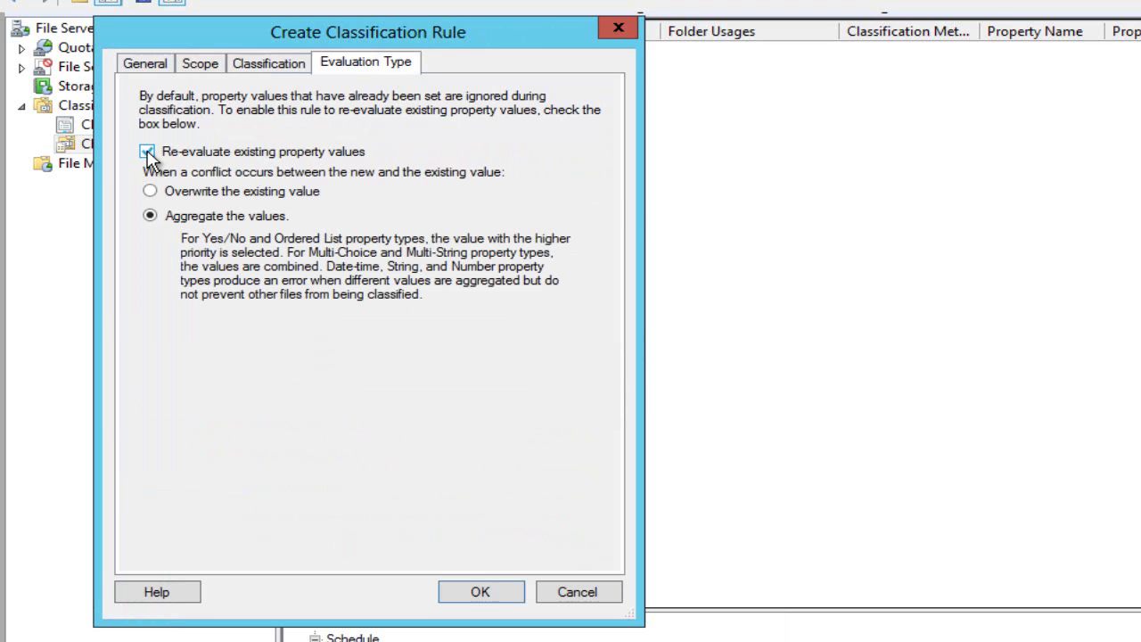
{"action": "left_click", "coordinate": [151, 192]}
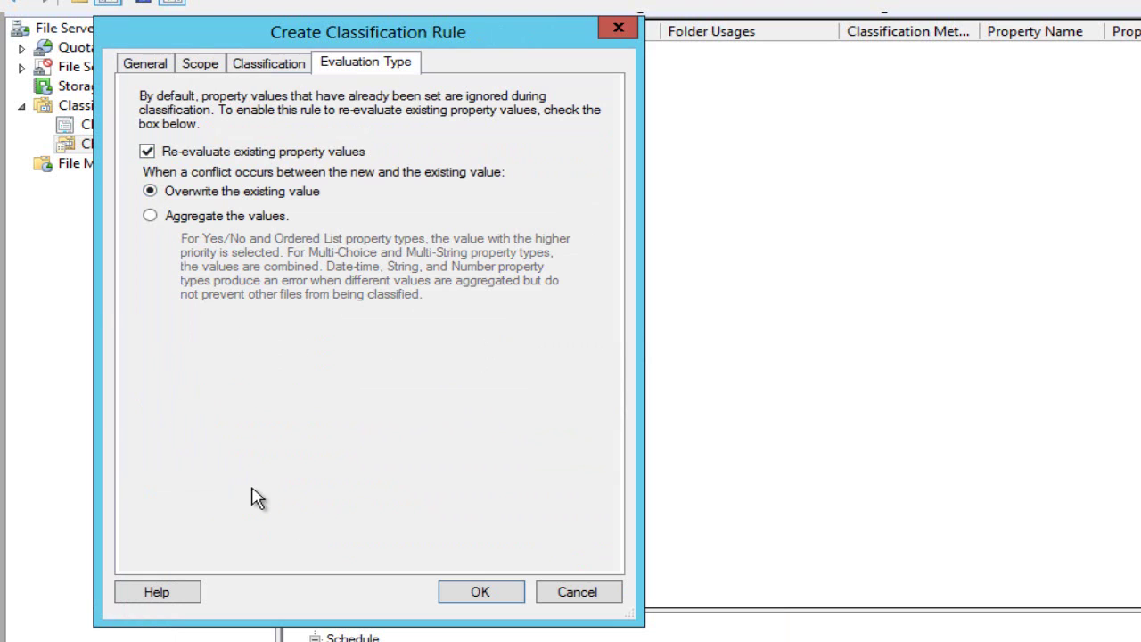
{"action": "left_click", "coordinate": [477, 593]}
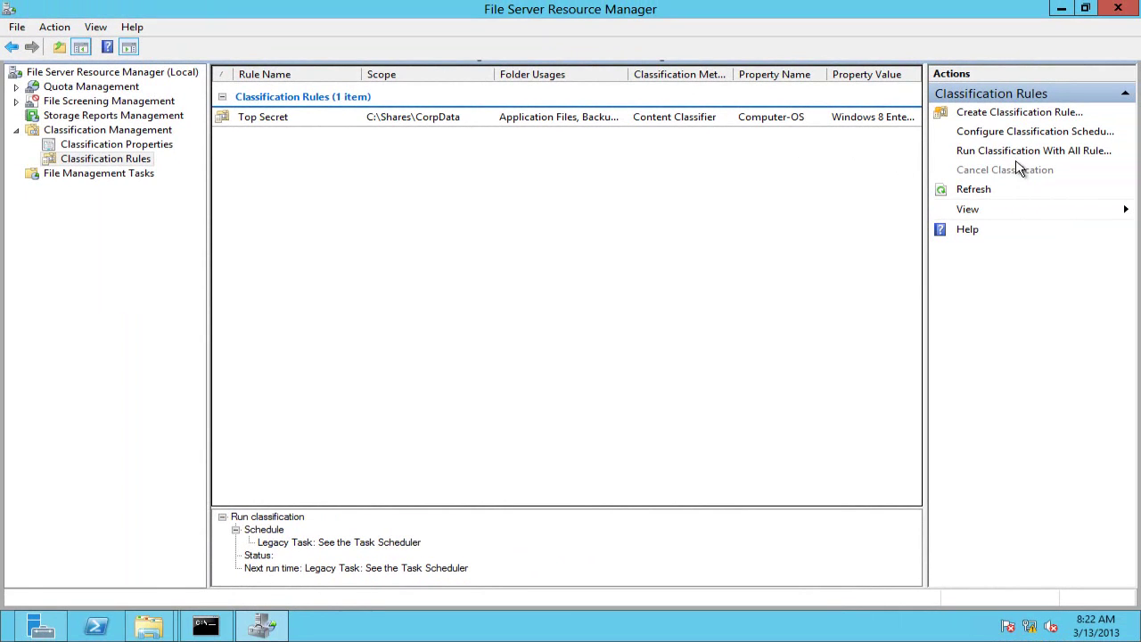
- Run classification with all rules and wait for it to finish
{"action": "left_click", "coordinate": [1022, 157]}
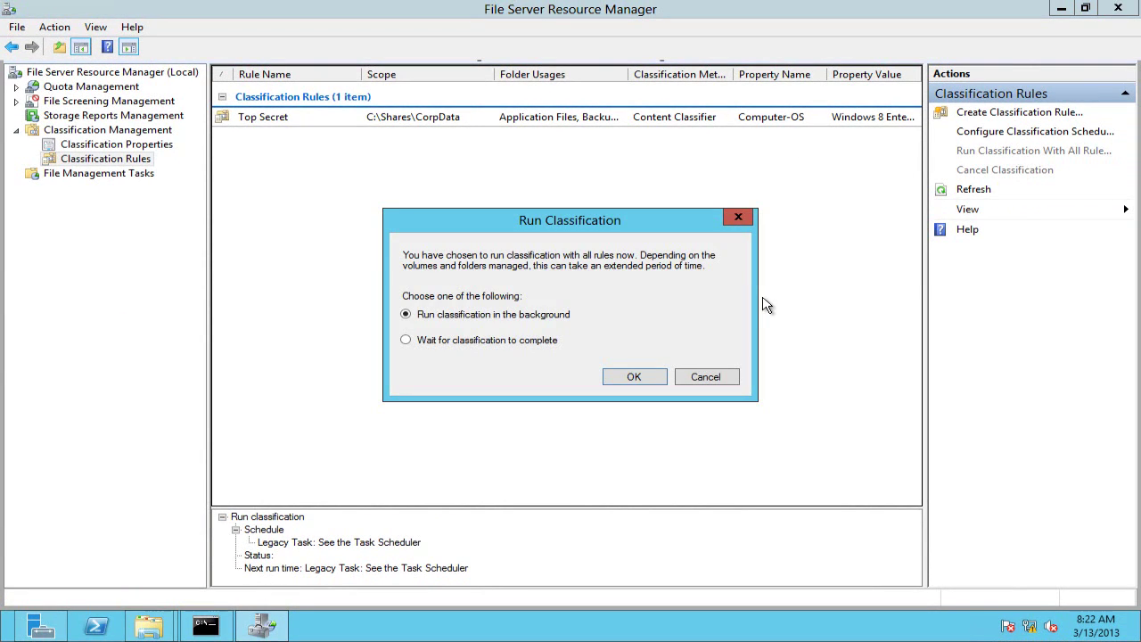
{"action": "left_click", "coordinate": [522, 348]}
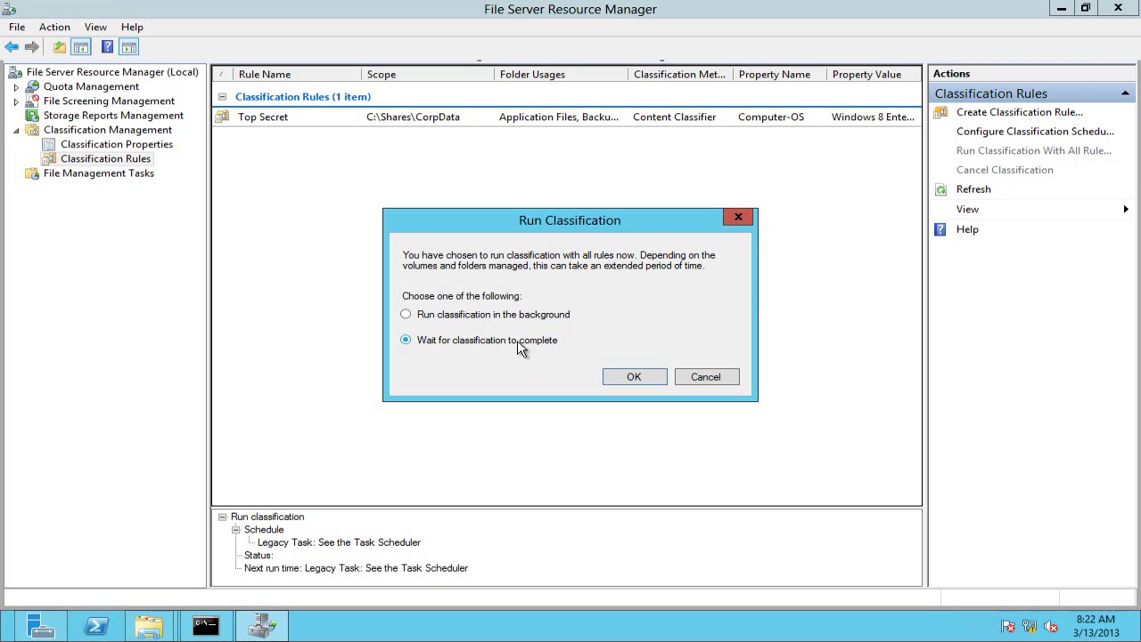
{"action": "left_click", "coordinate": [633, 378]}
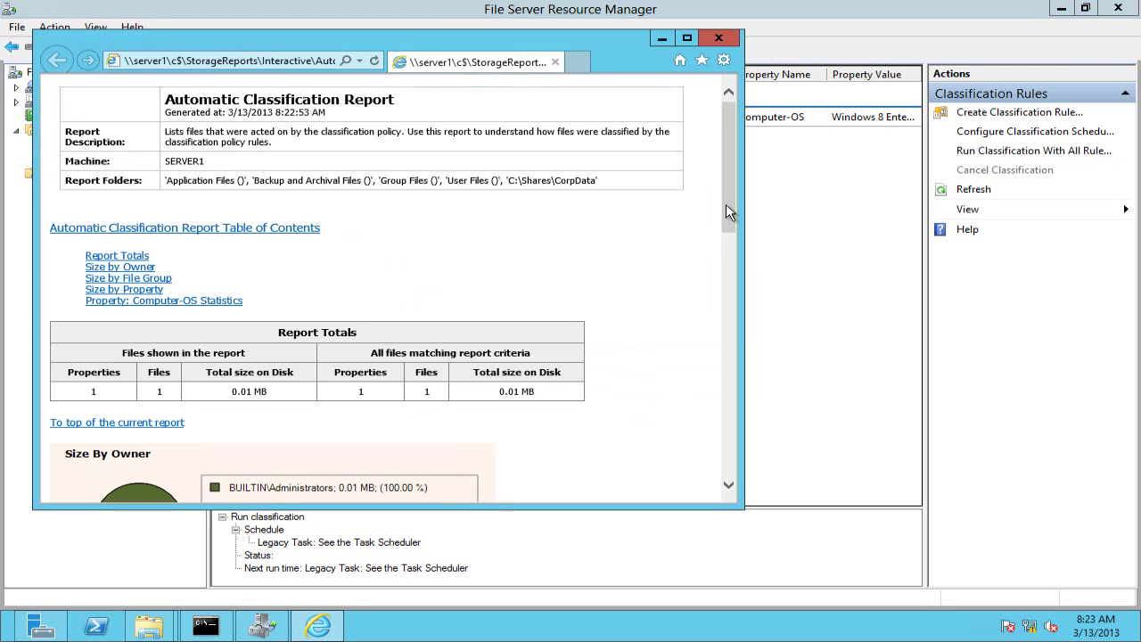
- Scroll the classification report down to the Computer-OS statistics for TestClassification.rtf
{"action": "left_click_drag", "start_coordinate": [726, 205], "coordinate": [767, 453]}
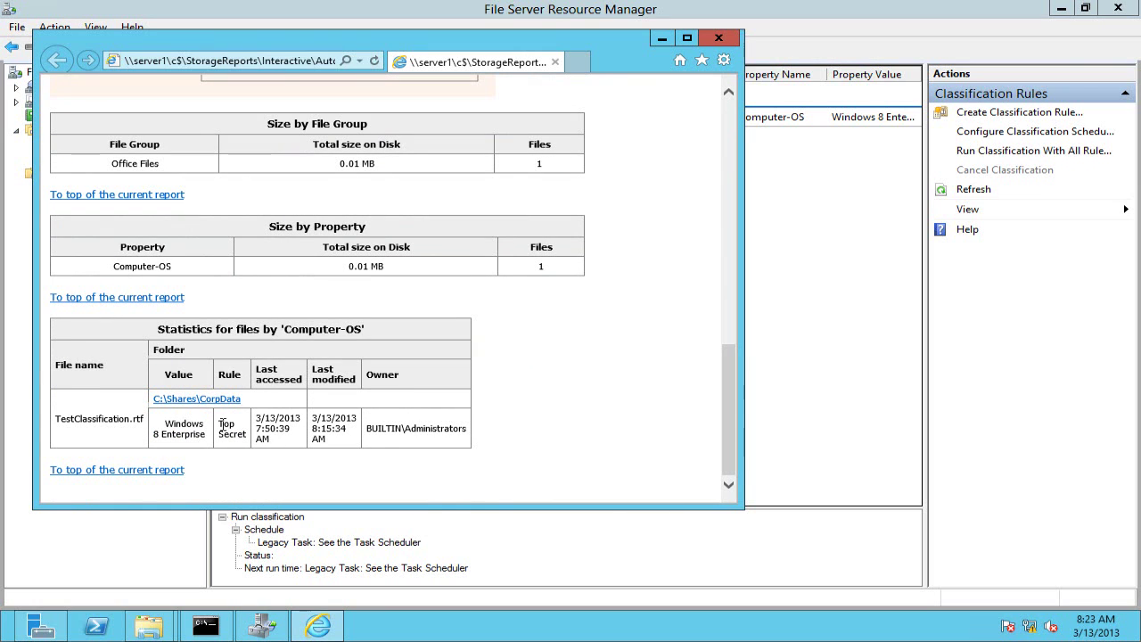
- Minimize the report, then check TestClassification's Computer-OS value on its Classification properties tab
{"action": "left_click", "coordinate": [662, 40]}
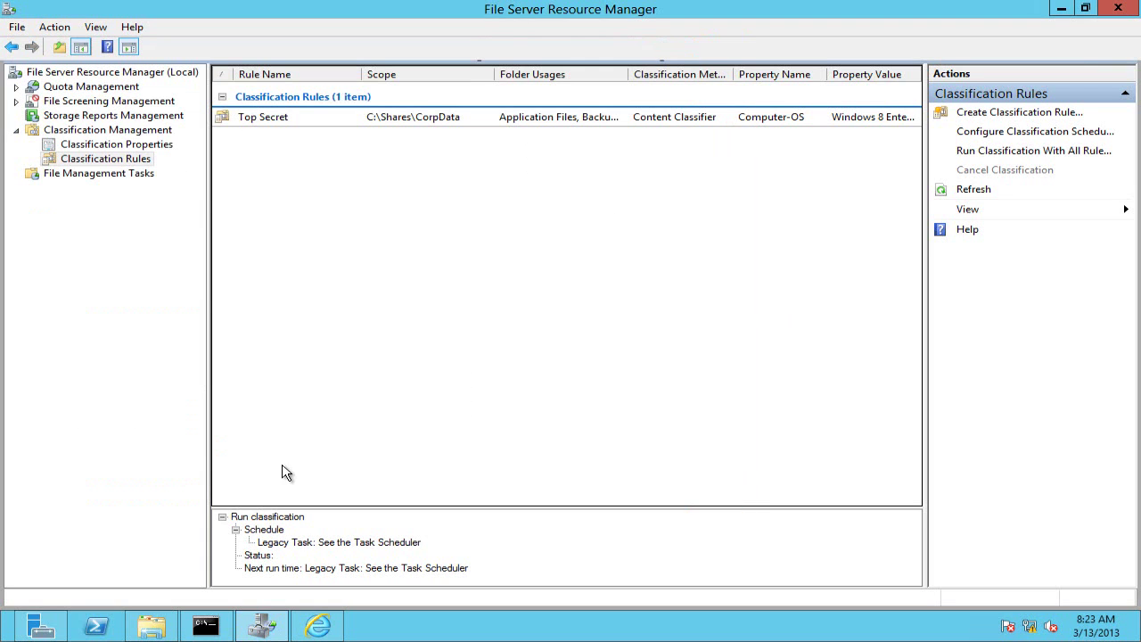
{"action": "mouse_move", "coordinate": [162, 633]}
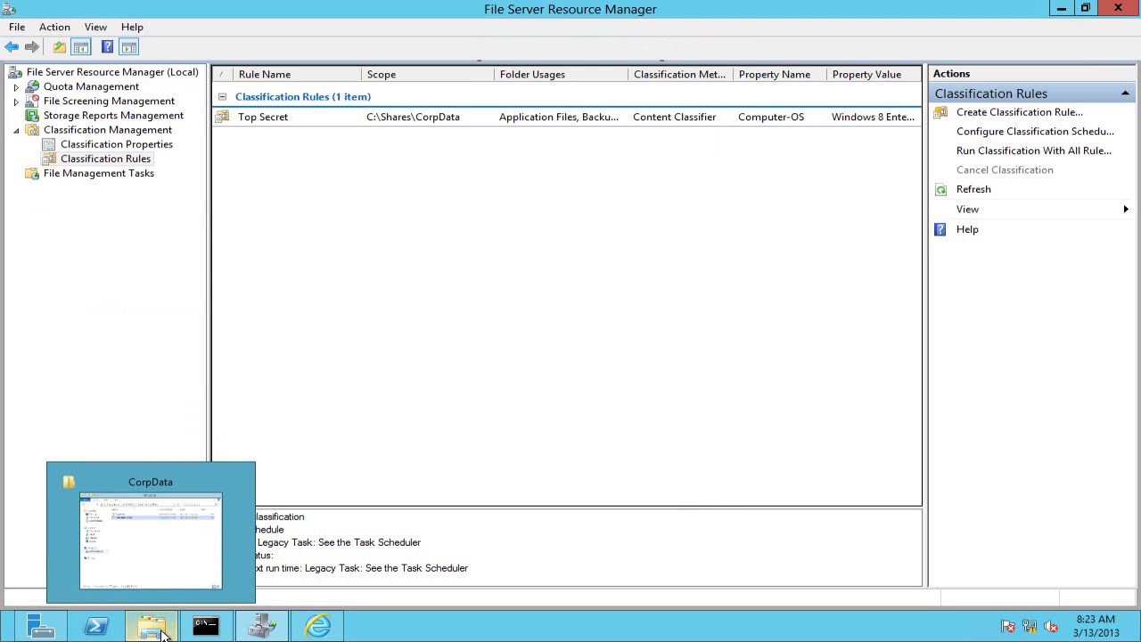
{"action": "left_click", "coordinate": [178, 571]}
{"action": "right_click", "coordinate": [368, 187]}
{"action": "left_click", "coordinate": [412, 404]}
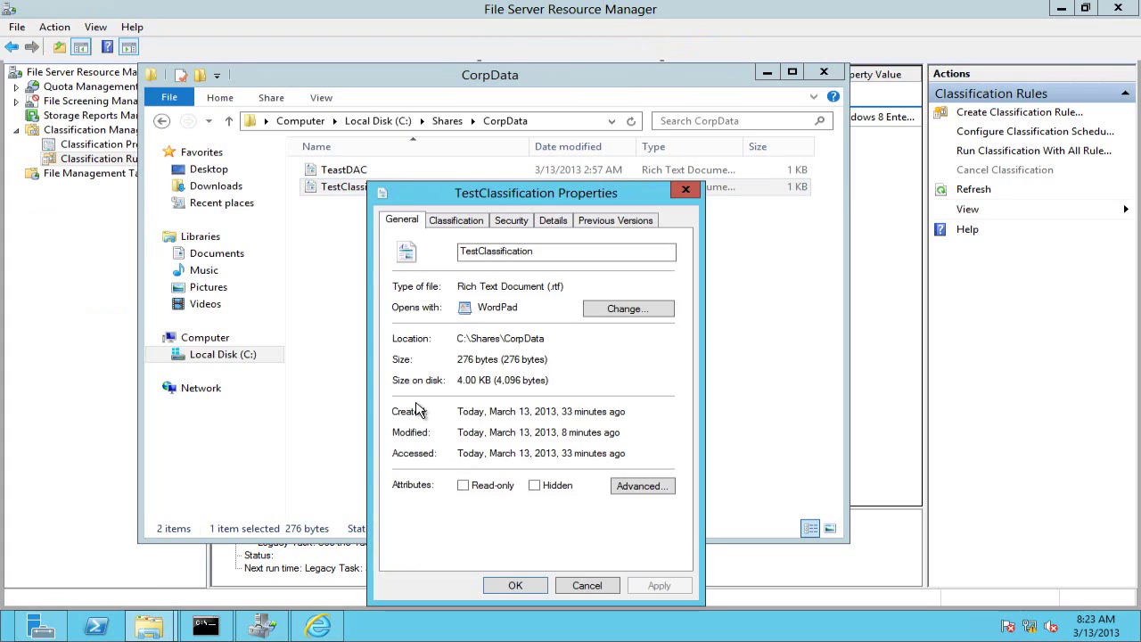
{"action": "left_click", "coordinate": [456, 220]}
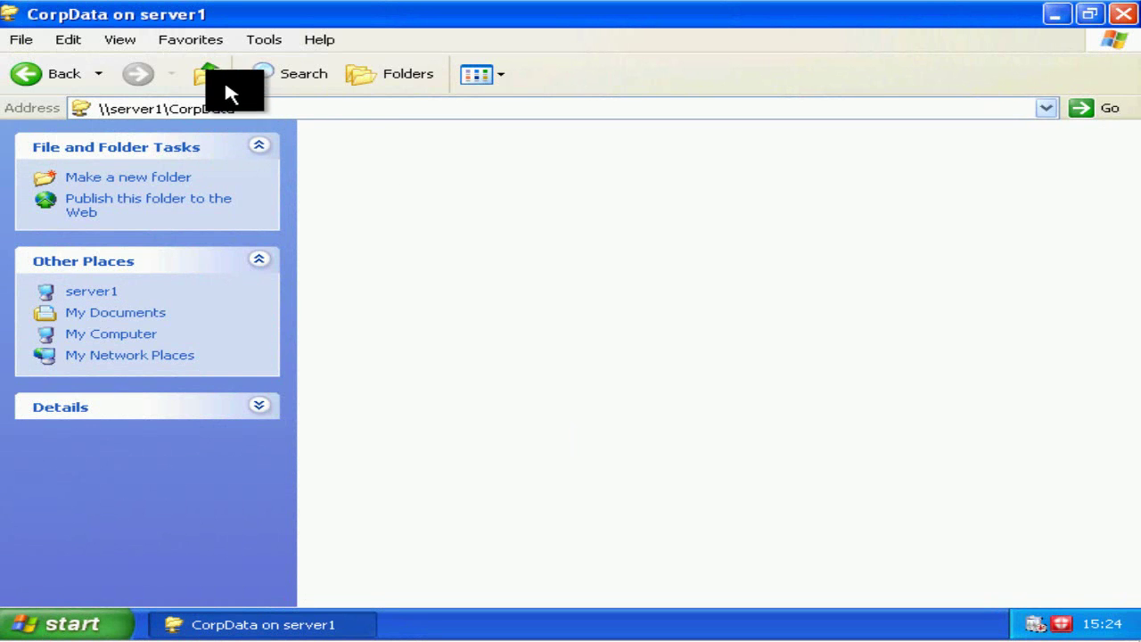
{"action": "left_click", "coordinate": [143, 109]}
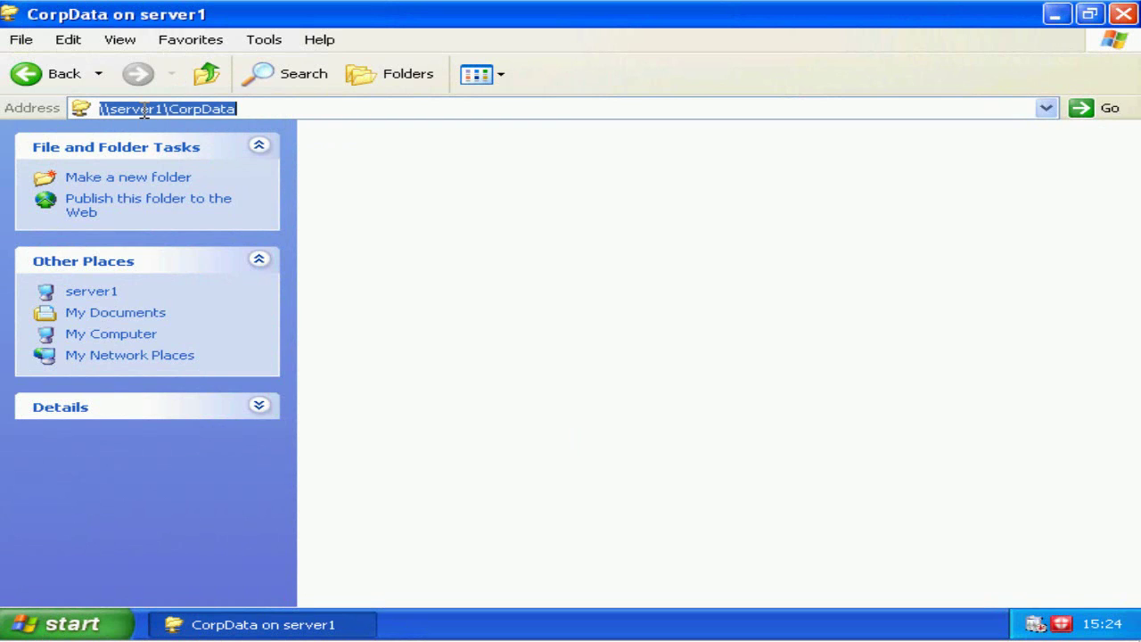
{"action": "left_click", "coordinate": [214, 78]}
{"action": "double_click", "coordinate": [352, 152]}
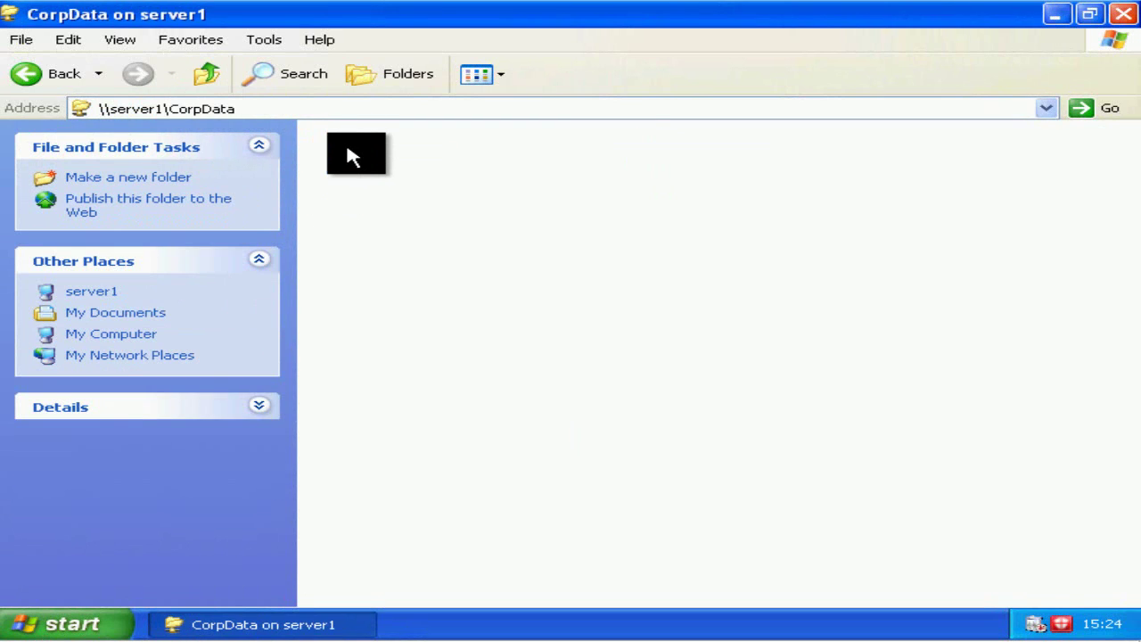